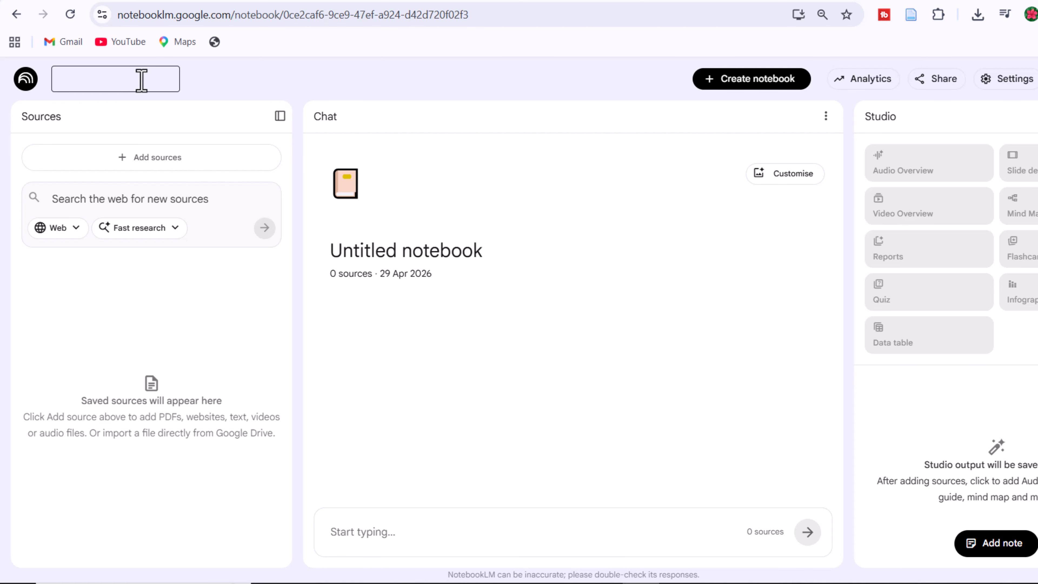
Name the notebook "Research Questionnaire Generator" and add the copied student learning habits text as a source
type("Research Questionnaire Generator")
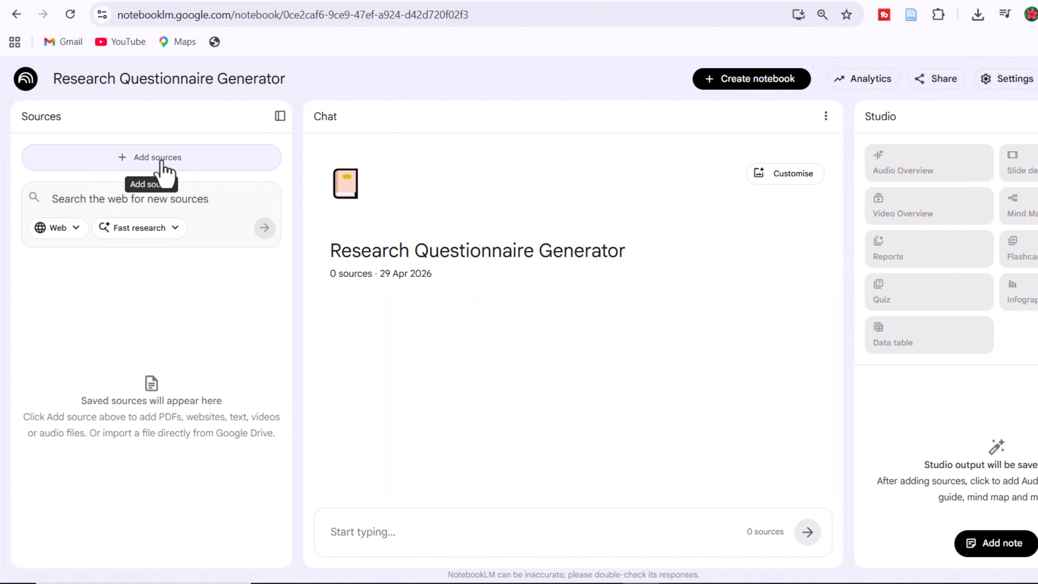
left_click(164, 170)
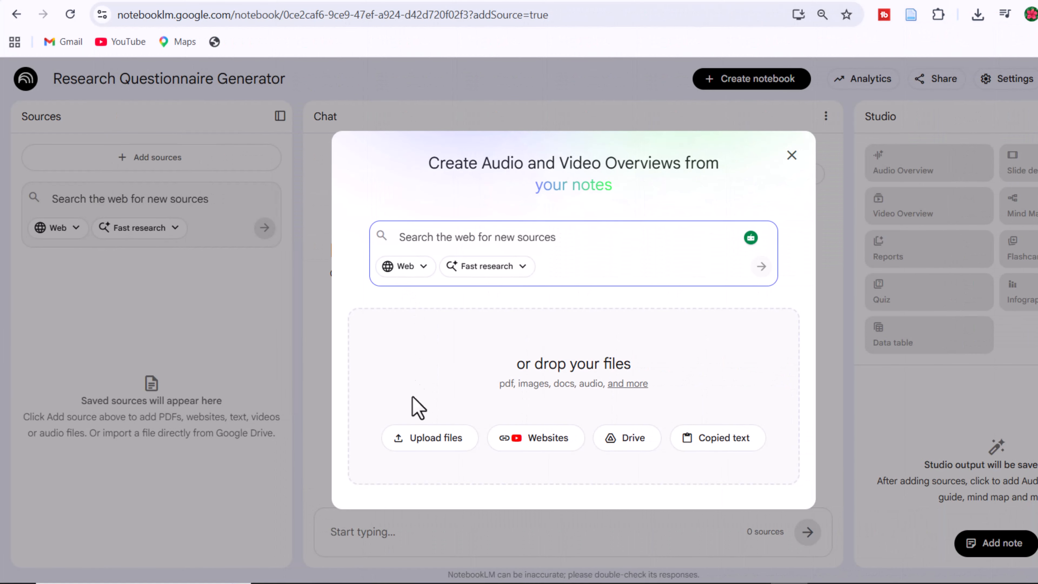
left_click(713, 443)
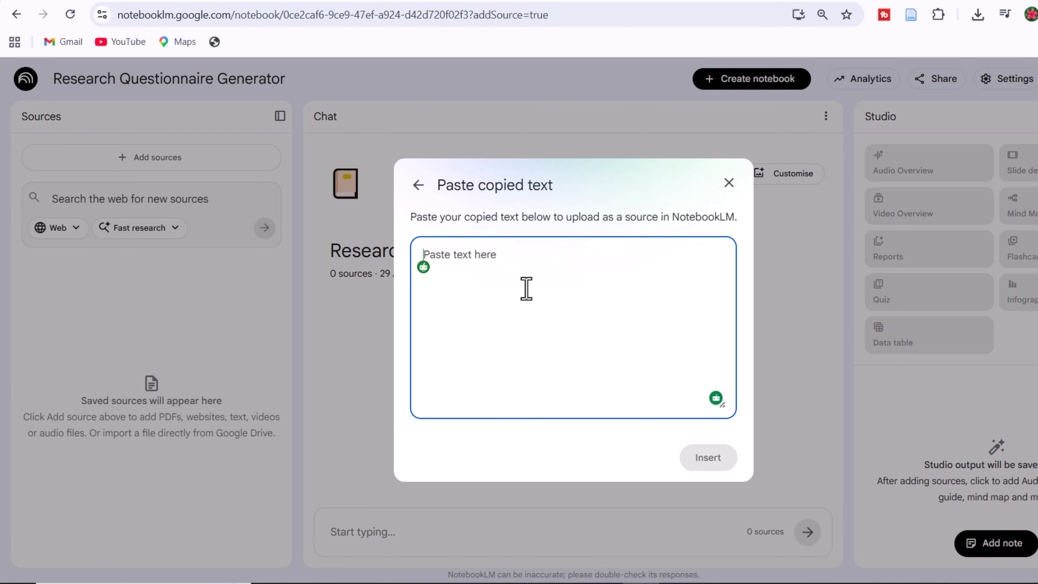
key("ctrl+v")
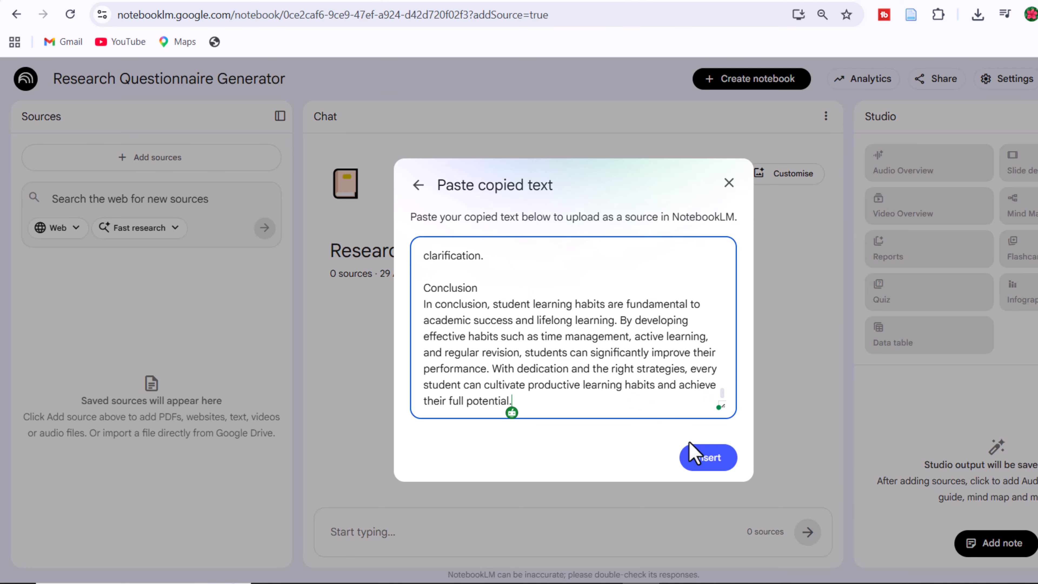
left_click(706, 460)
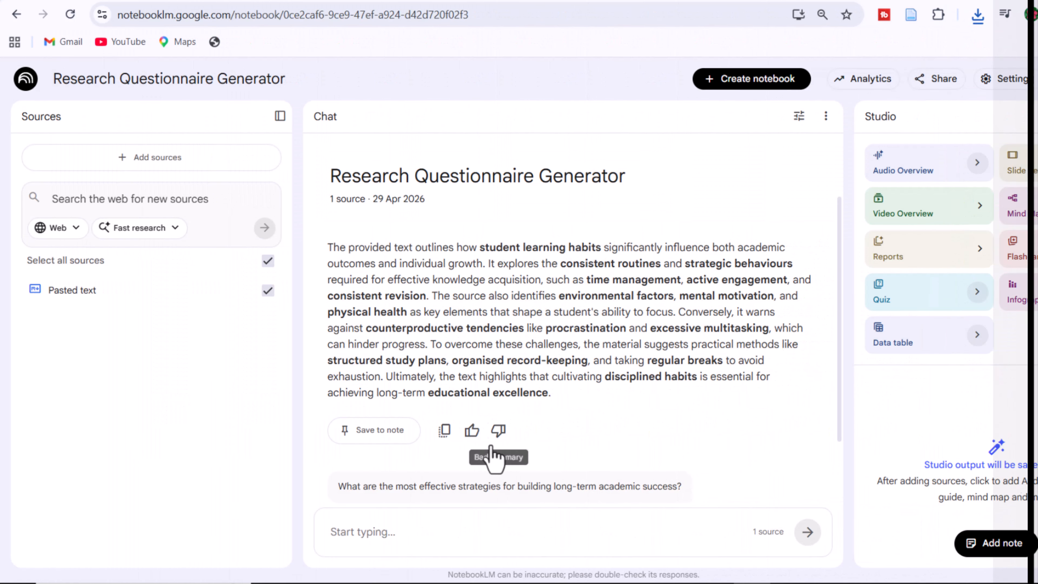
Ask the chat to create a structured research questionnaire based on this topic, including demographic, Likert scale and open-ended questions
left_click(417, 537)
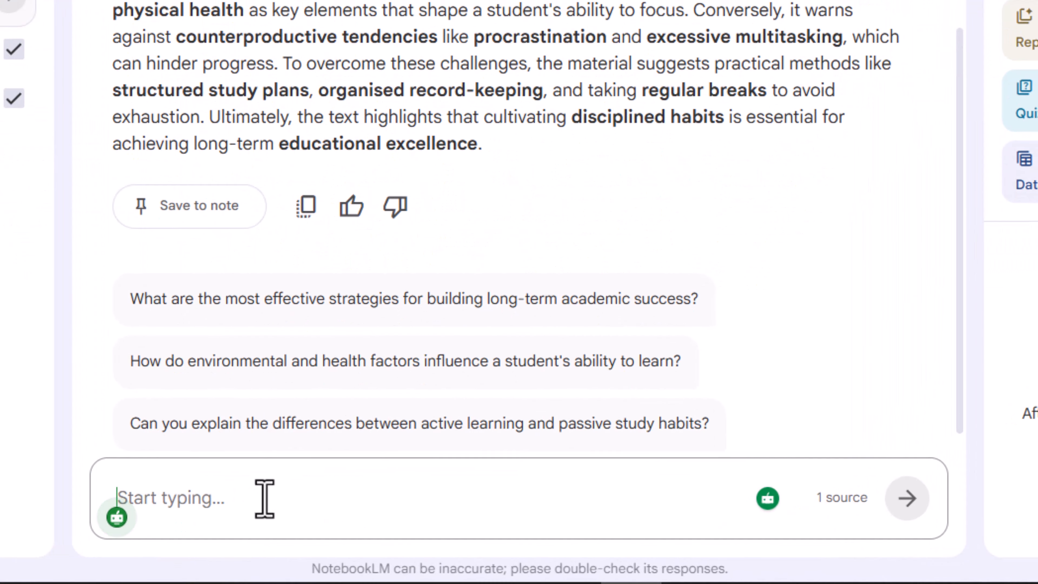
type("Create a structured research questionnaire based on this topic. Include demographic questions, Likert scale questions, and open-ended questions.\"")
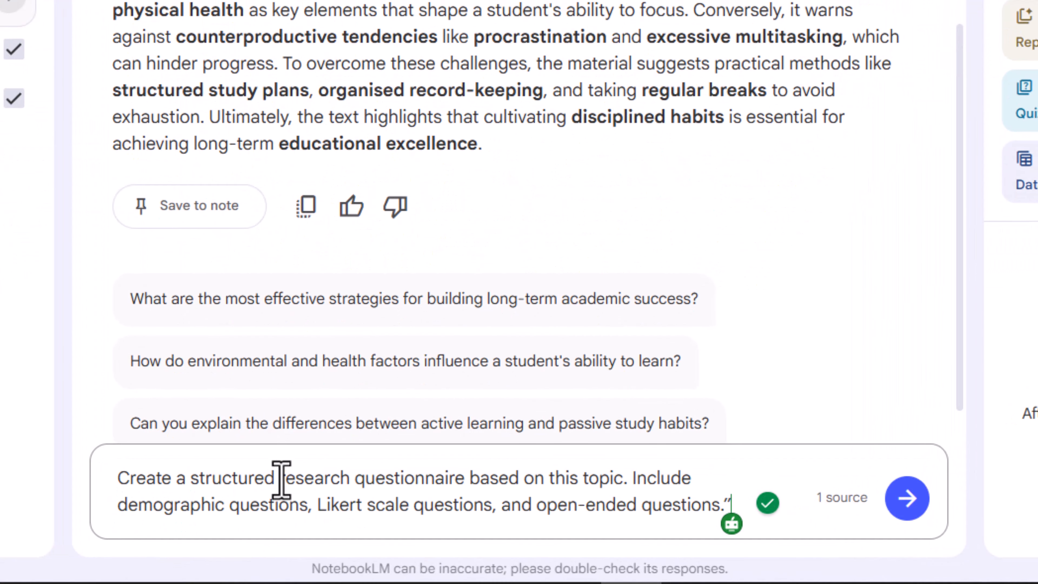
scroll(546, 336, "down", 1)
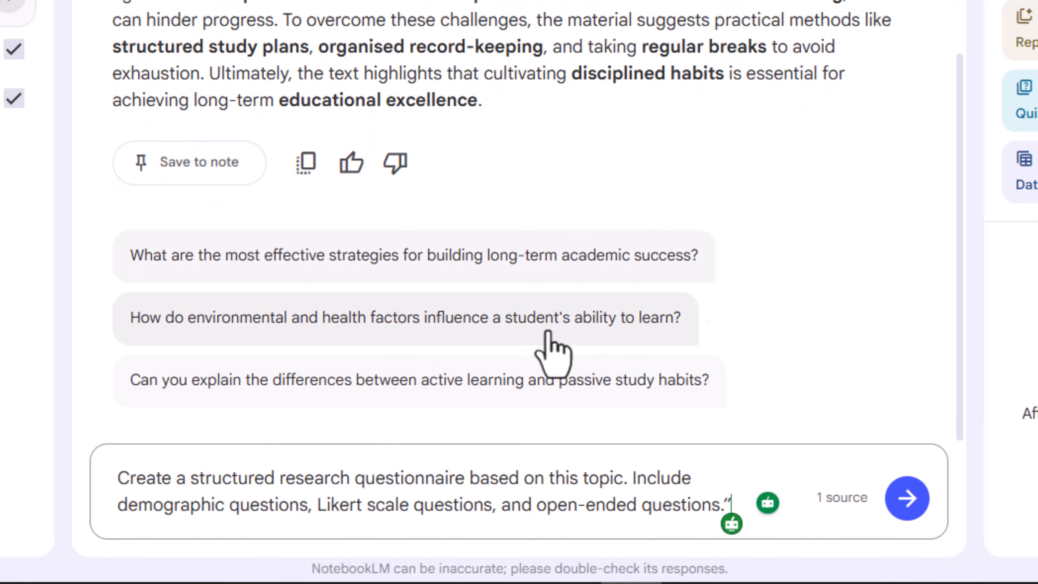
left_click(919, 516)
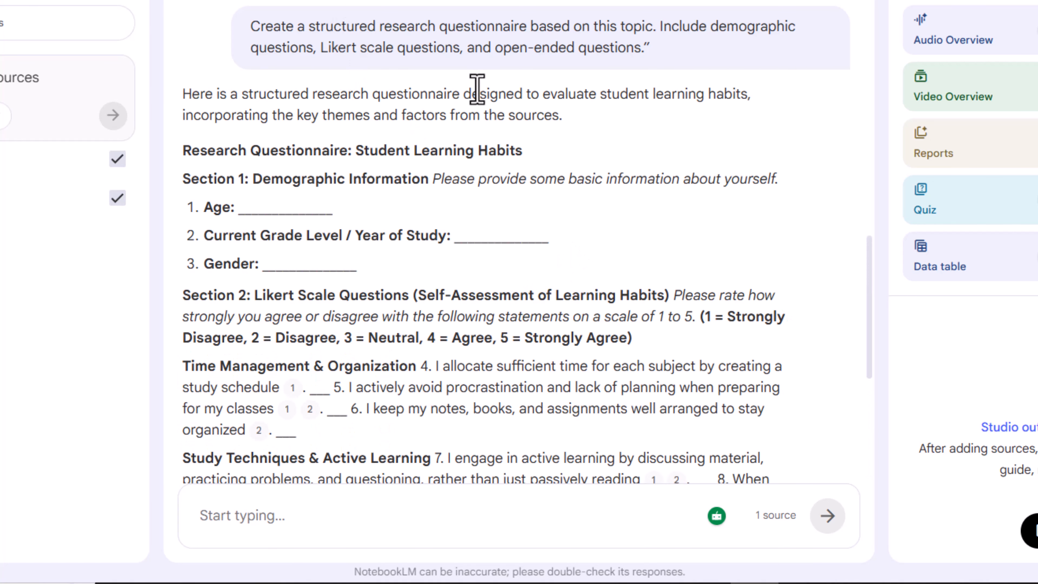
Review the generated questionnaire and ask the chat to make it simpler for students, add more open-ended questions and convert it into Google Form style
scroll(479, 89, "down", 3)
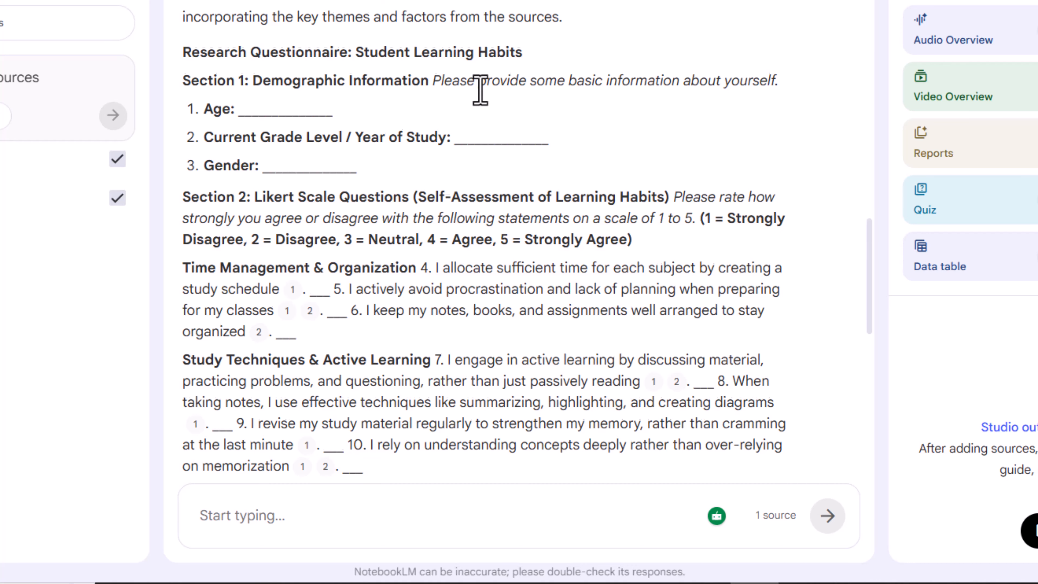
scroll(480, 89, "down", 12)
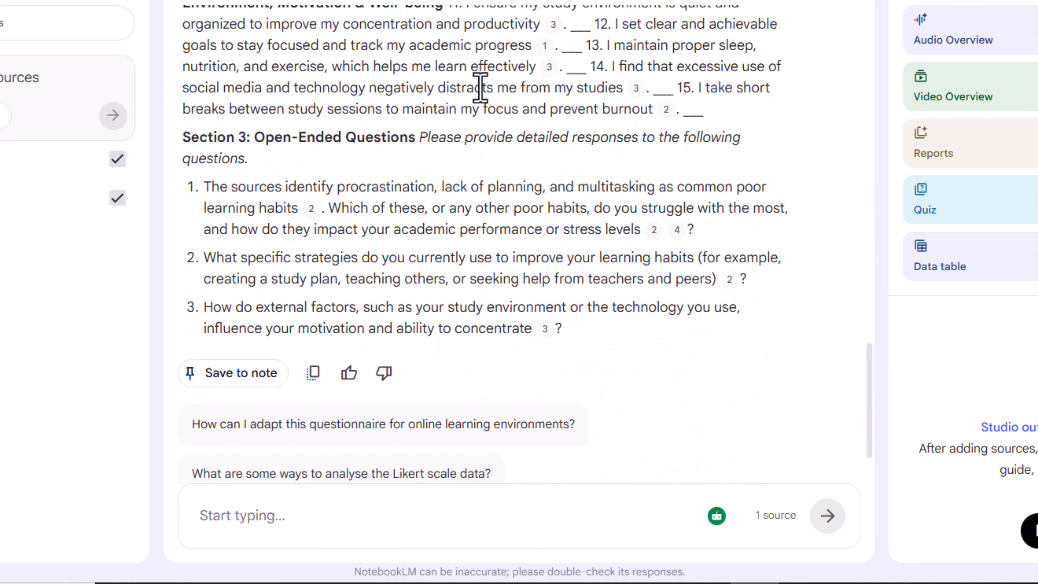
scroll(480, 89, "down", 2)
scroll(484, 98, "up", 20)
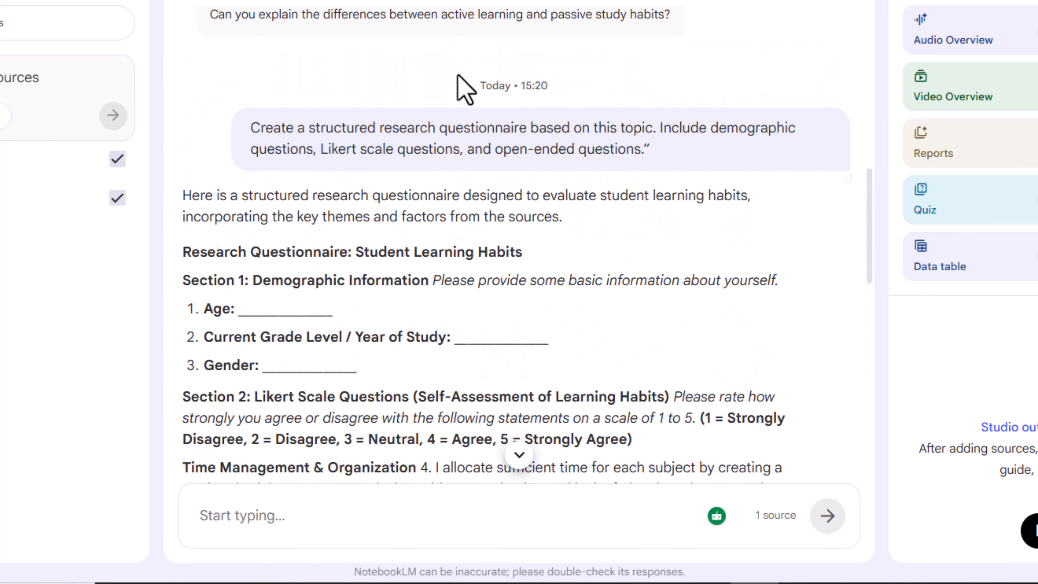
scroll(459, 72, "down", 2)
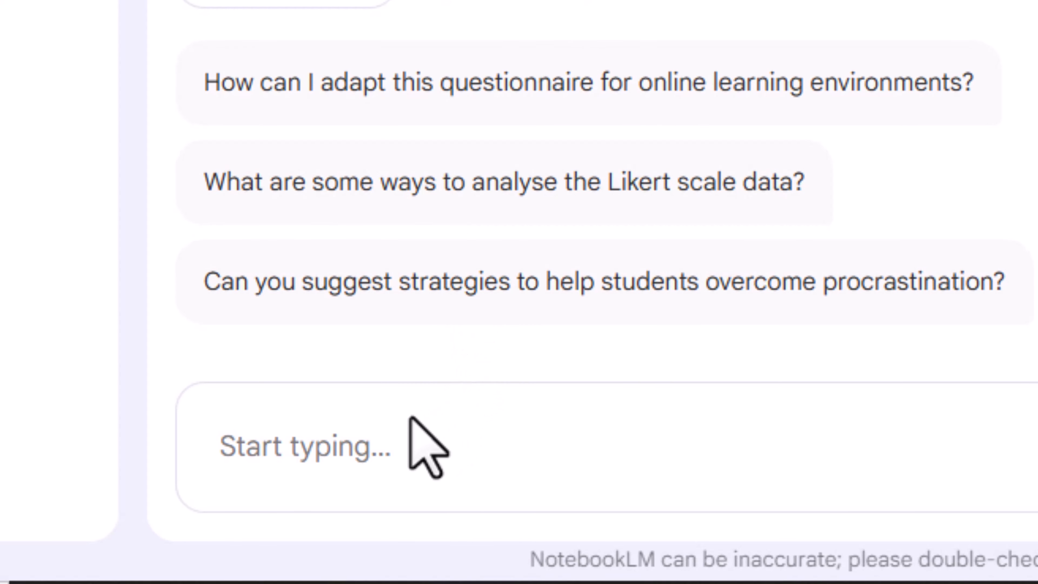
left_click(424, 454)
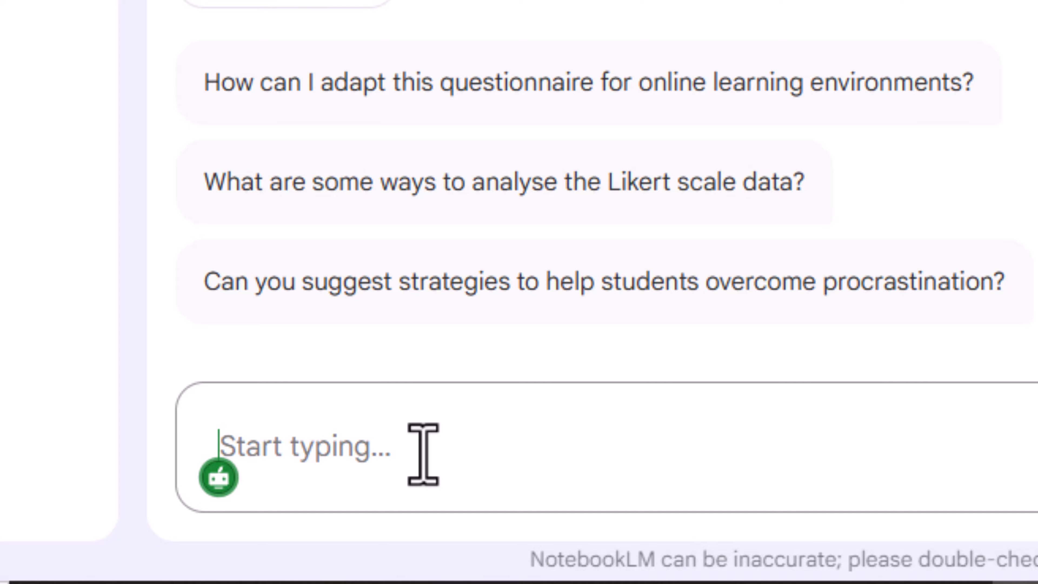
right_click(424, 454)
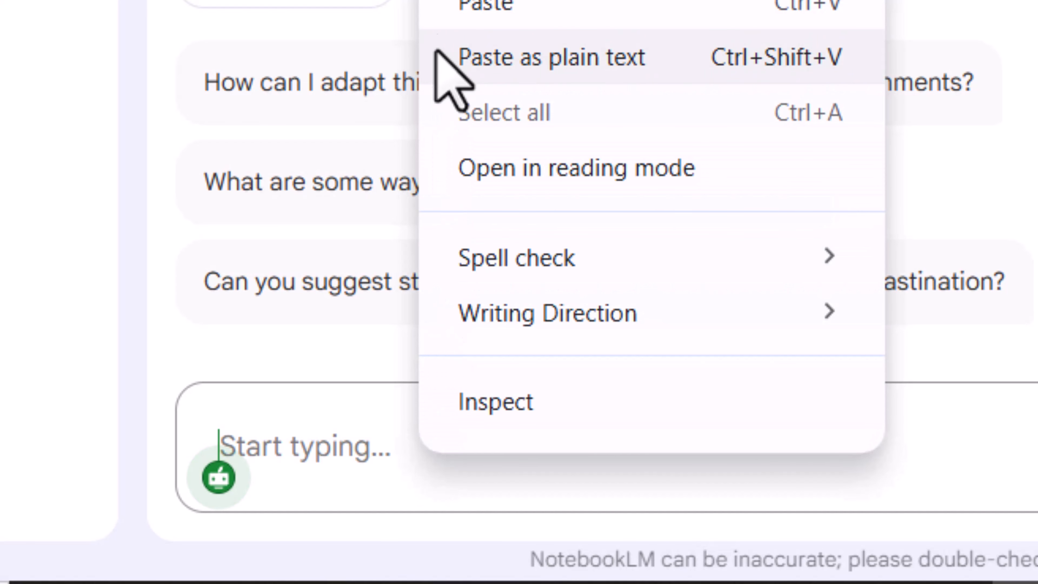
left_click(434, 5)
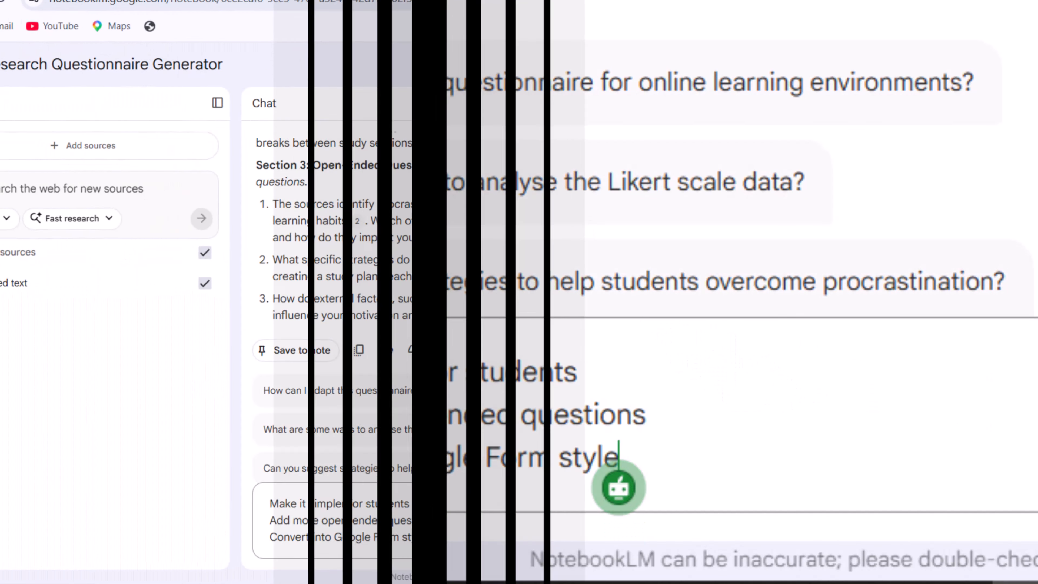
left_click(820, 537)
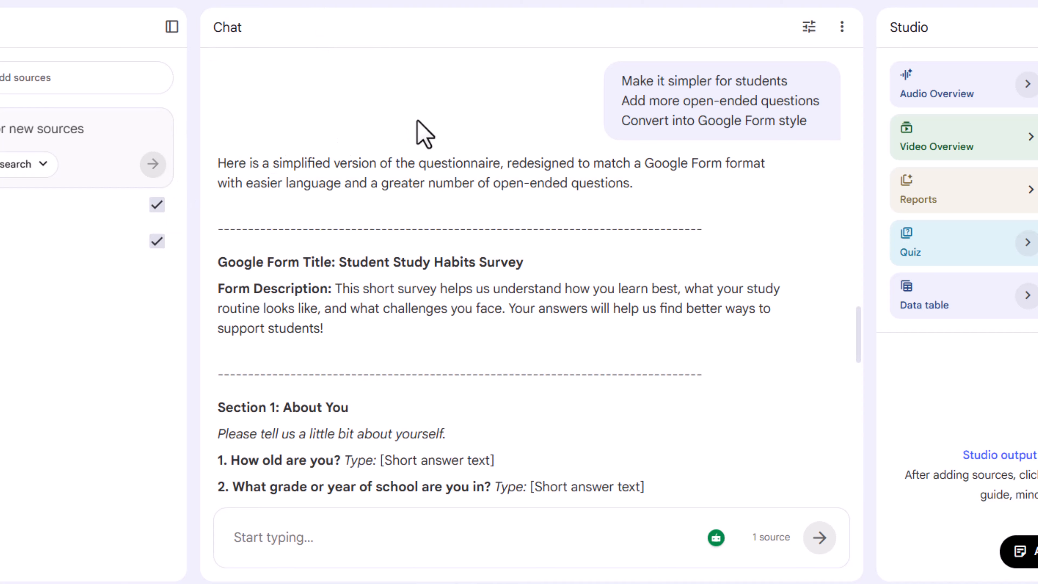
Review the simplified survey, open Google Forms in a new browser tab and start a blank form
scroll(423, 133, "down", 2)
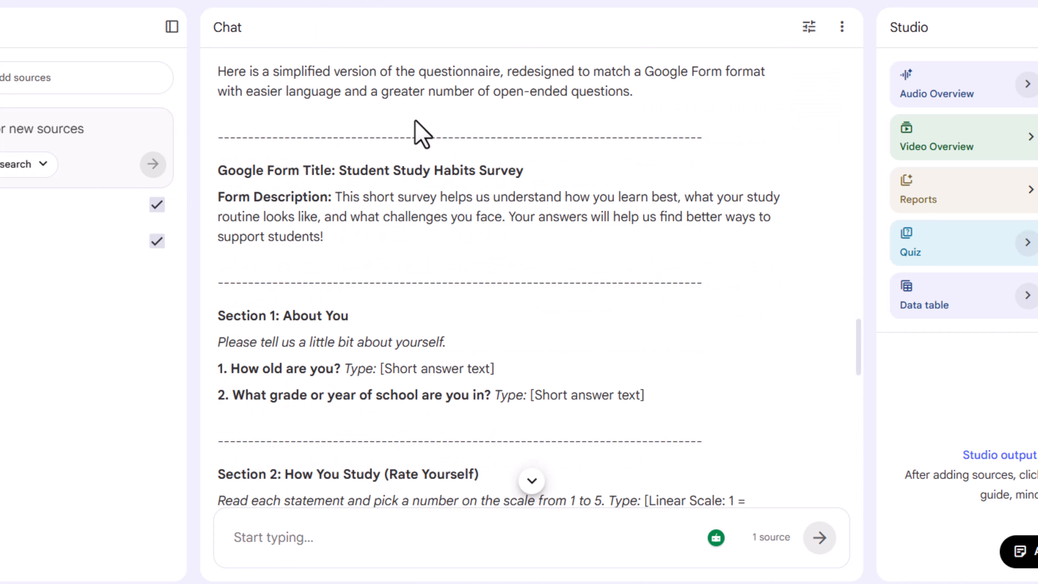
scroll(421, 133, "down", 6)
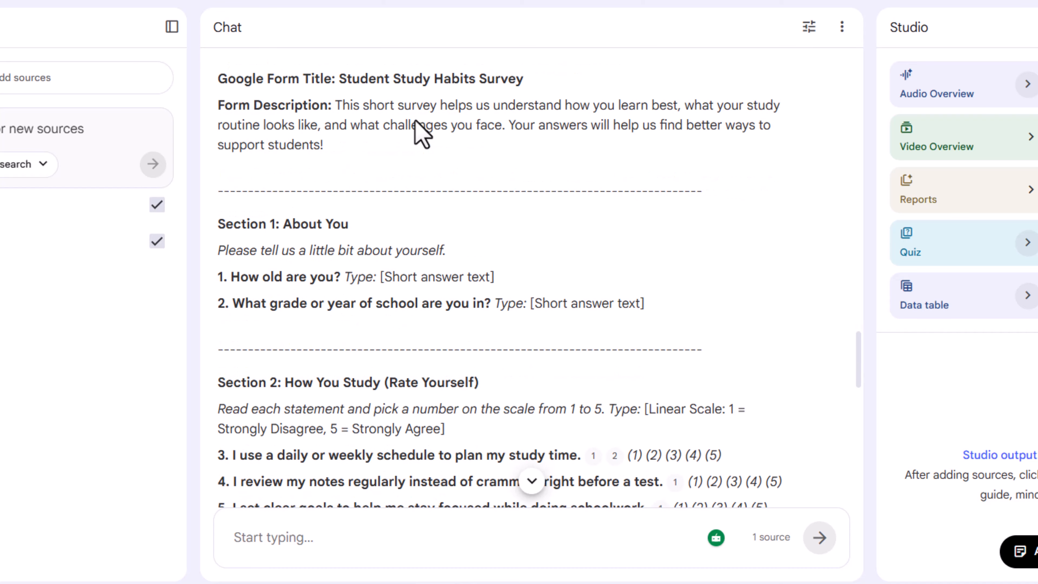
scroll(419, 122, "down", 4)
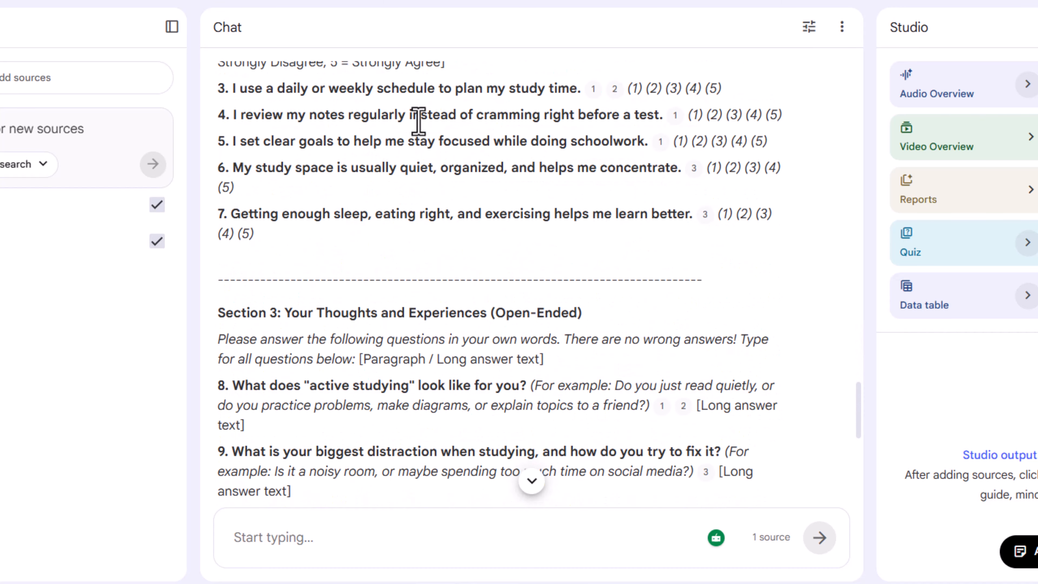
scroll(419, 122, "down", 12)
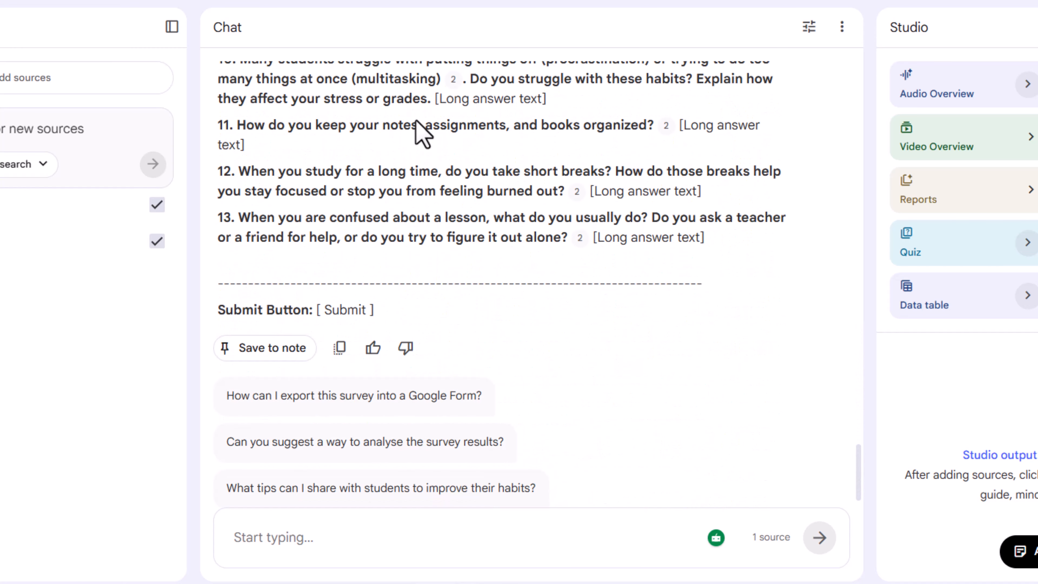
scroll(419, 122, "down", 1)
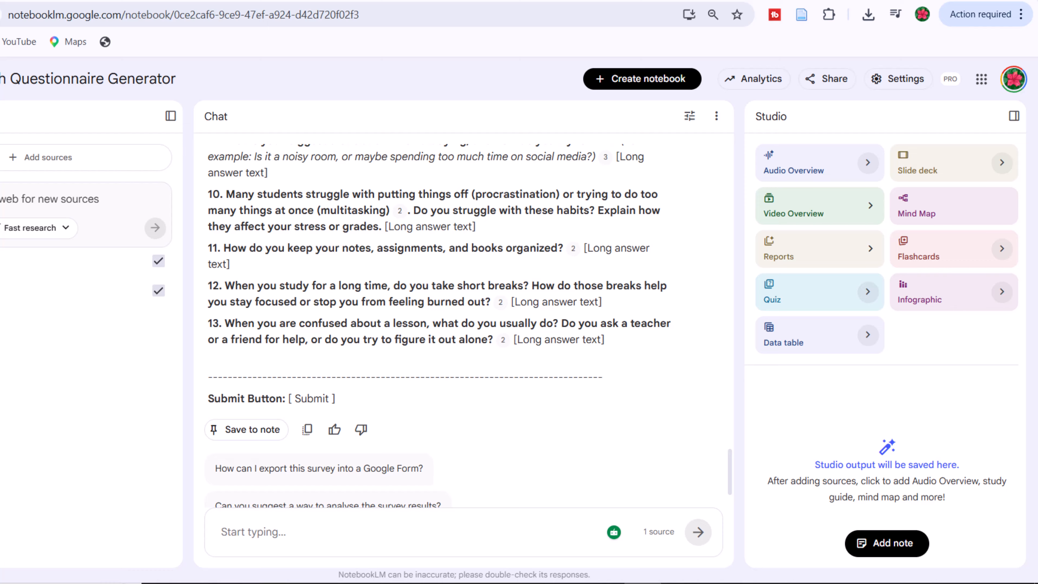
key("ctrl+t")
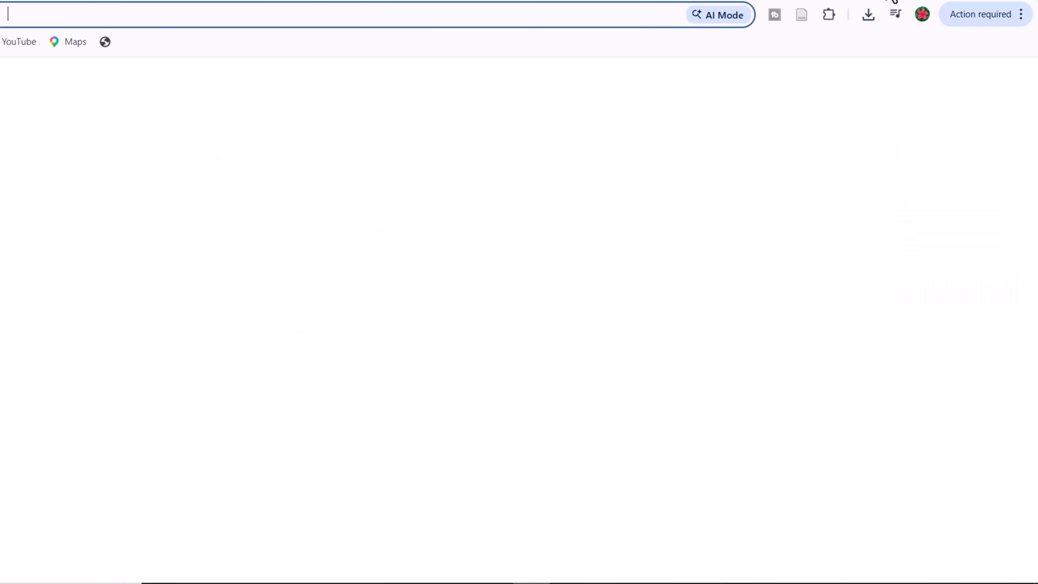
left_click(977, 84)
scroll(930, 333, "down", 5)
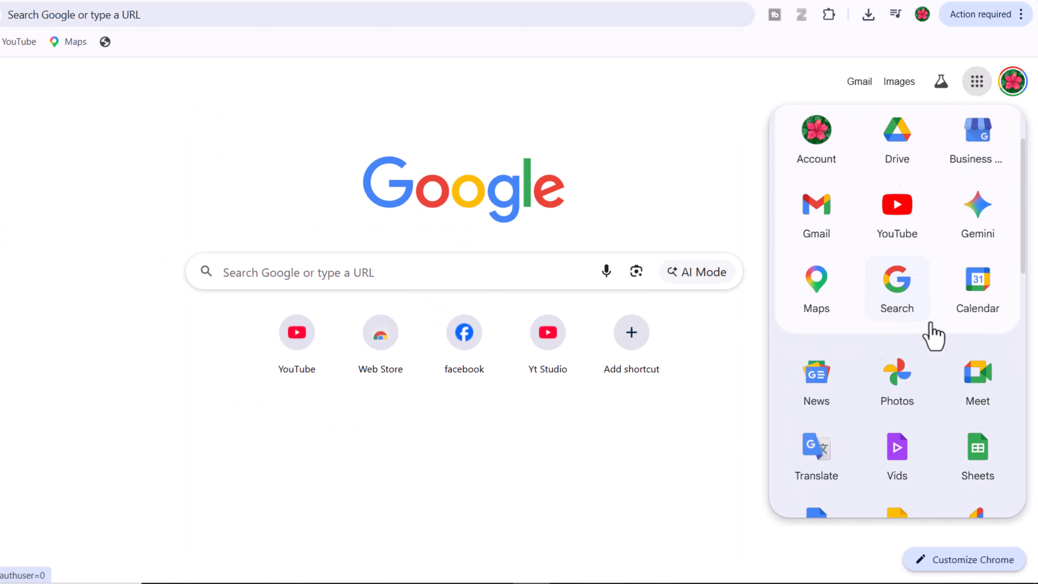
scroll(912, 288, "down", 3)
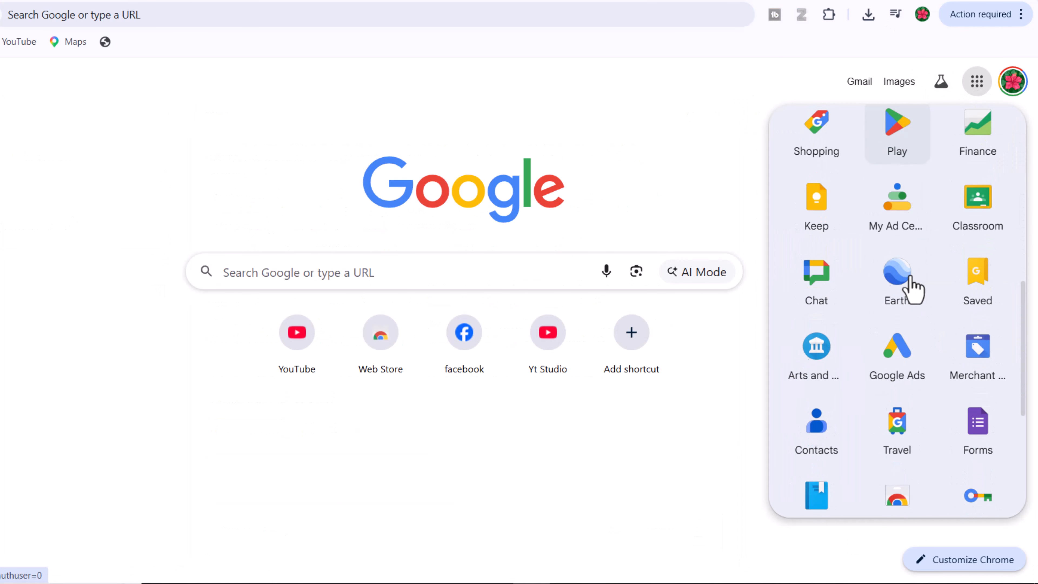
left_click(978, 423)
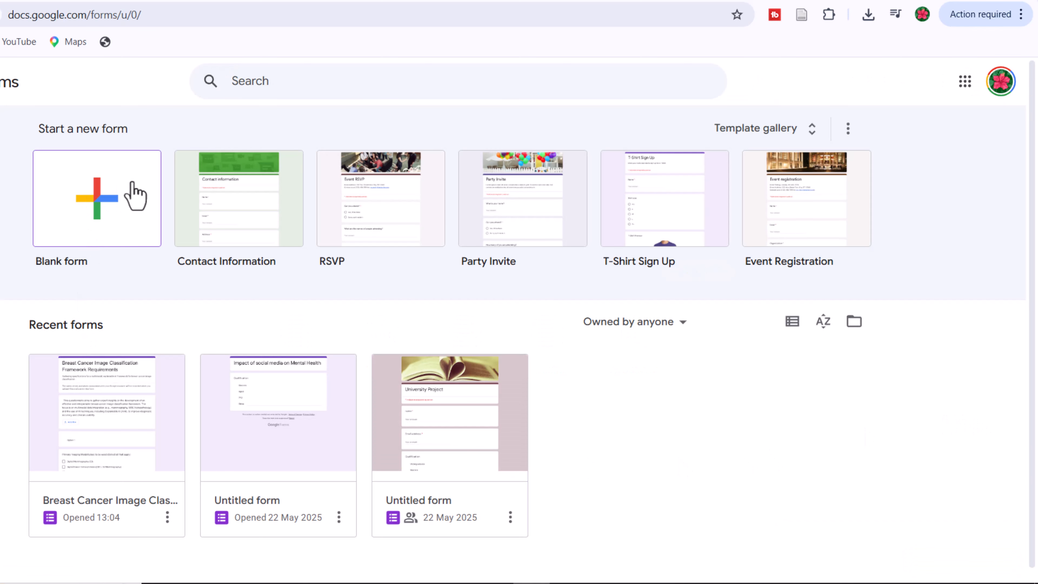
left_click(130, 187)
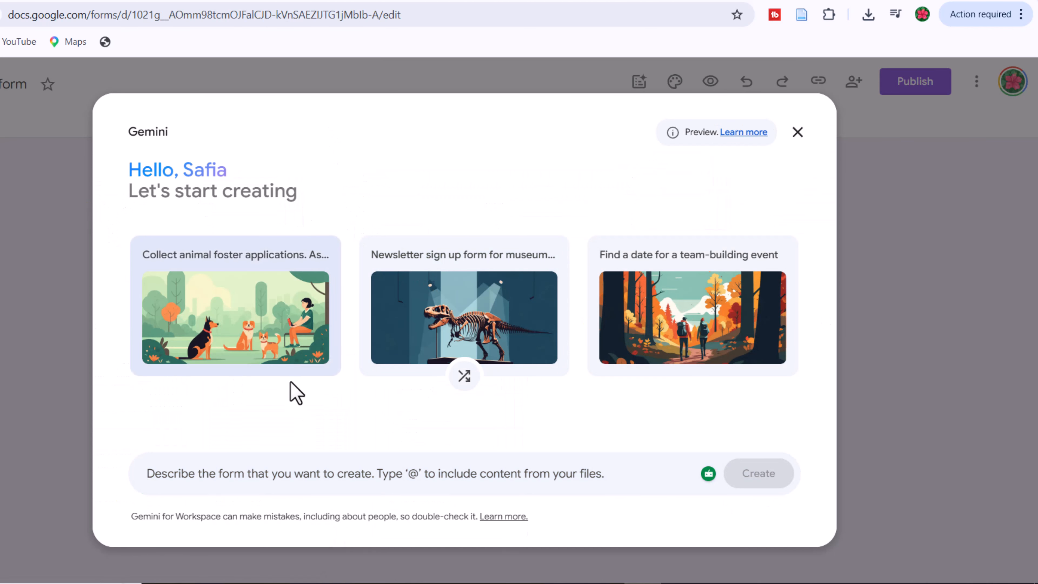
Generate a form with Gemini from the description "student learning habits" and create it from the suggestion
type("student learning habits")
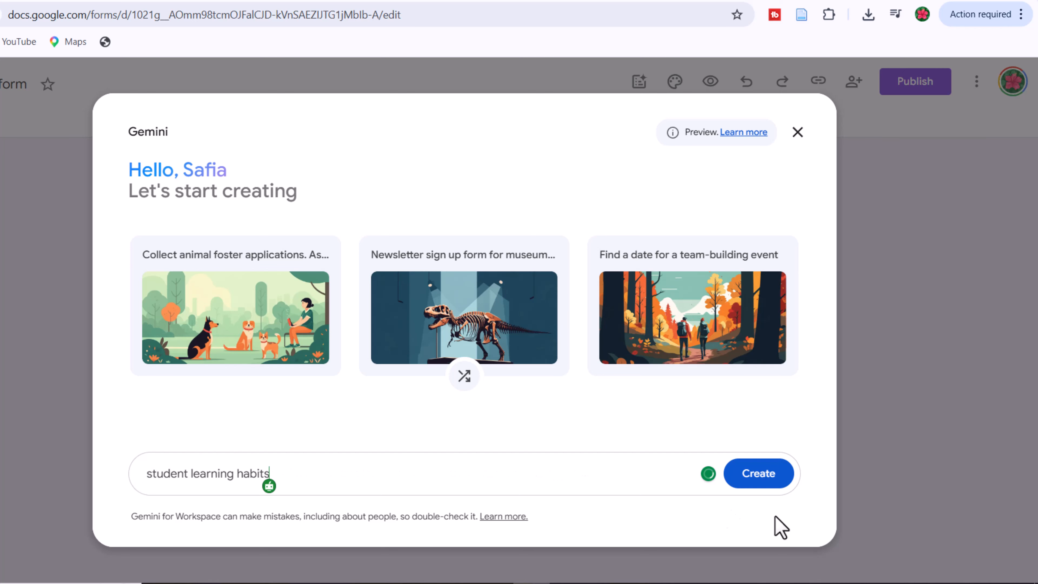
left_click(768, 479)
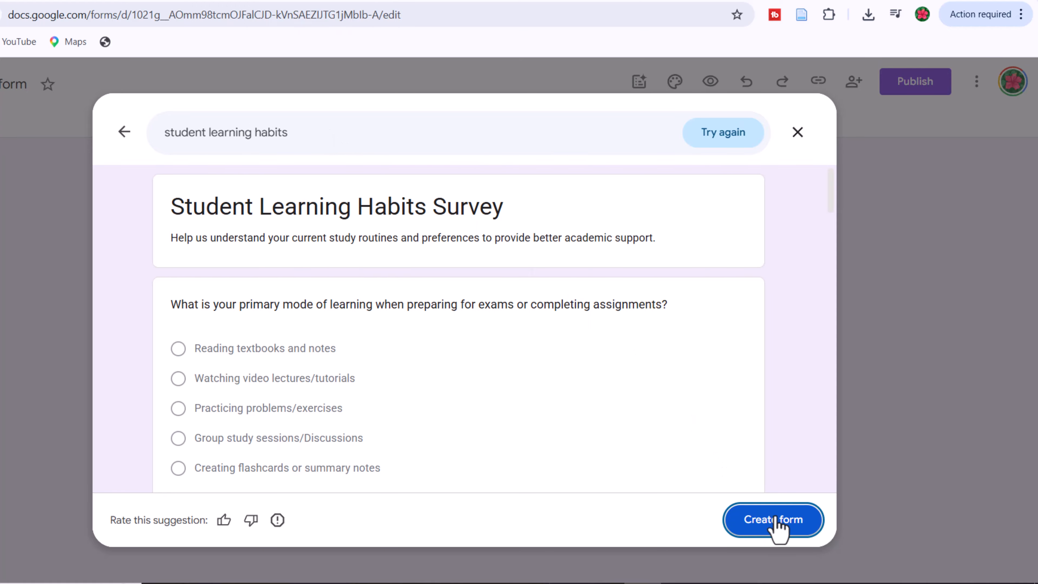
left_click(778, 527)
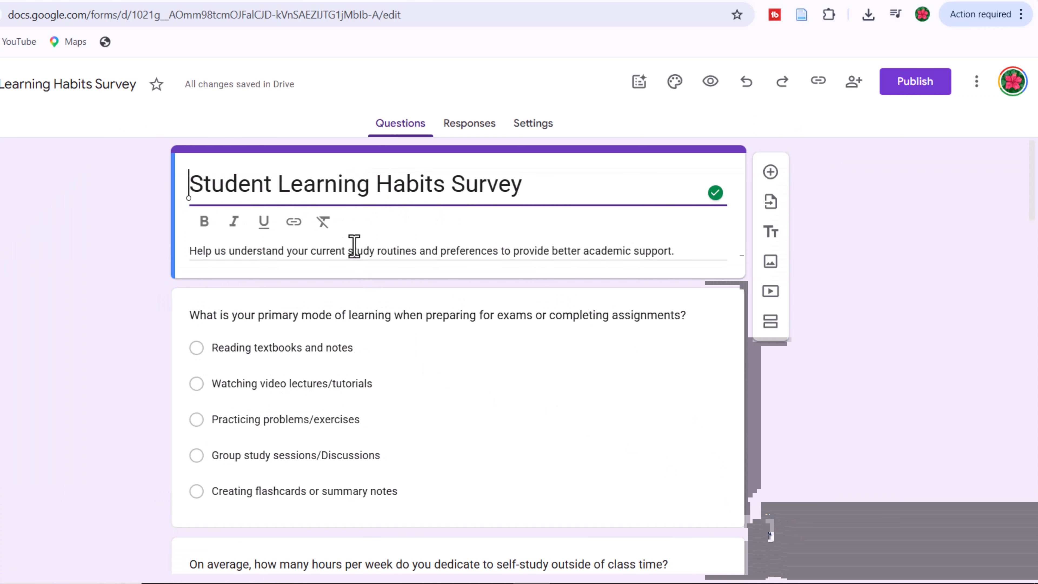
left_click(341, 124)
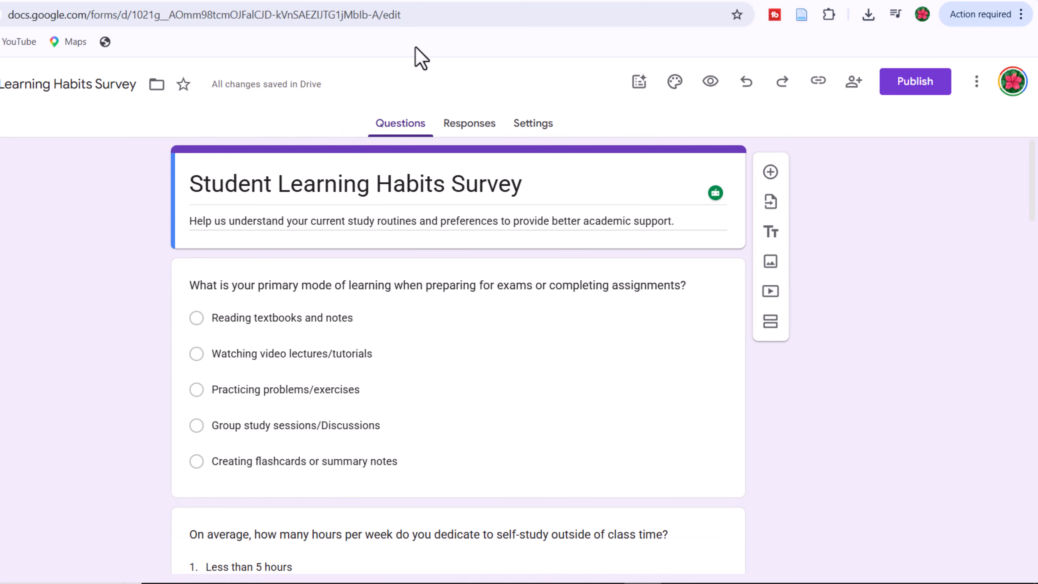
Switch to the NotebookLM chat and select the introductory sentence of the first structured questionnaire
left_click(442, 0)
scroll(442, 360, "down", 1)
scroll(442, 360, "down", 10)
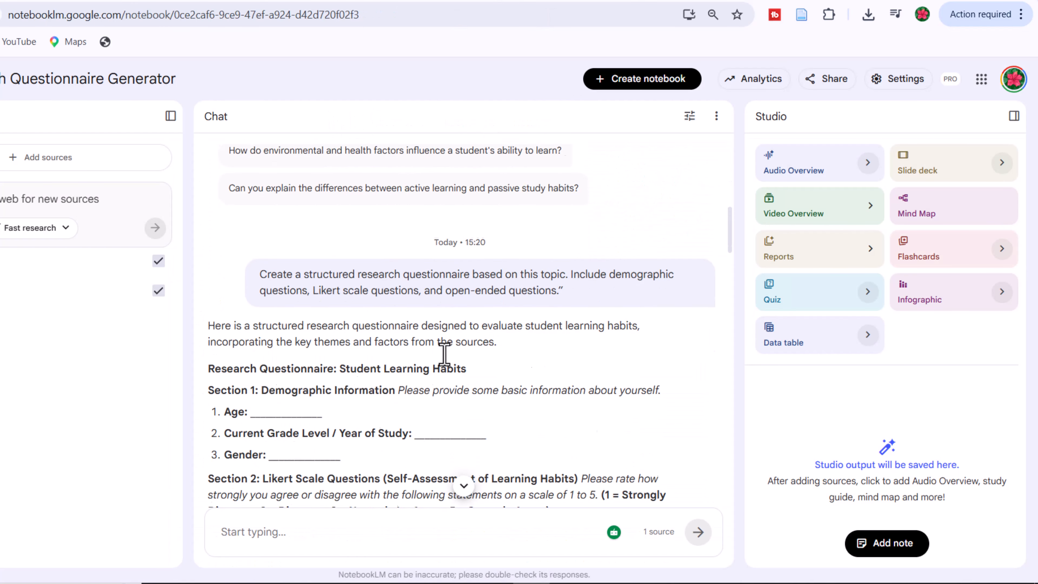
left_click_drag(209, 256, 453, 268)
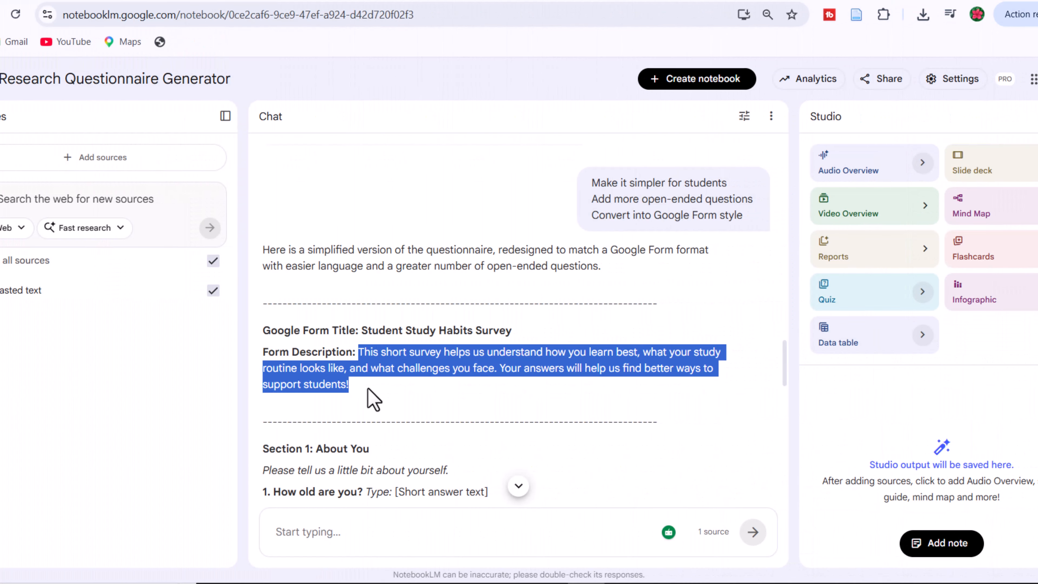
Copy the simplified survey's description beginning "This short survey helps us understand how you learn best" and replace the Google Forms description with it
right_click(366, 357)
left_click(388, 372)
left_click(531, 1)
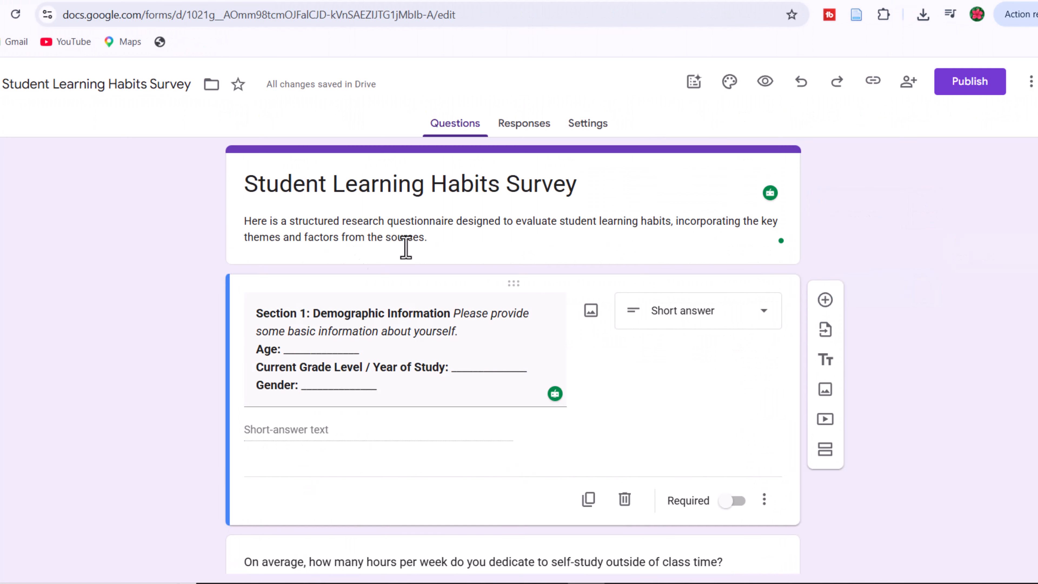
triple_click(392, 237)
key("BackSpace")
type("This short survey helps us understand how you learn best, what your study routine looks like, and what challenges you face. Your answers will help us find better ways to support students!")
Copy "Please tell us a little bit about yourself. 1. How old are you?" from NotebookLM and replace the form's demographic question with it as Short answer
left_click(442, 1)
scroll(312, 418, "down", 1)
scroll(312, 418, "down", 2)
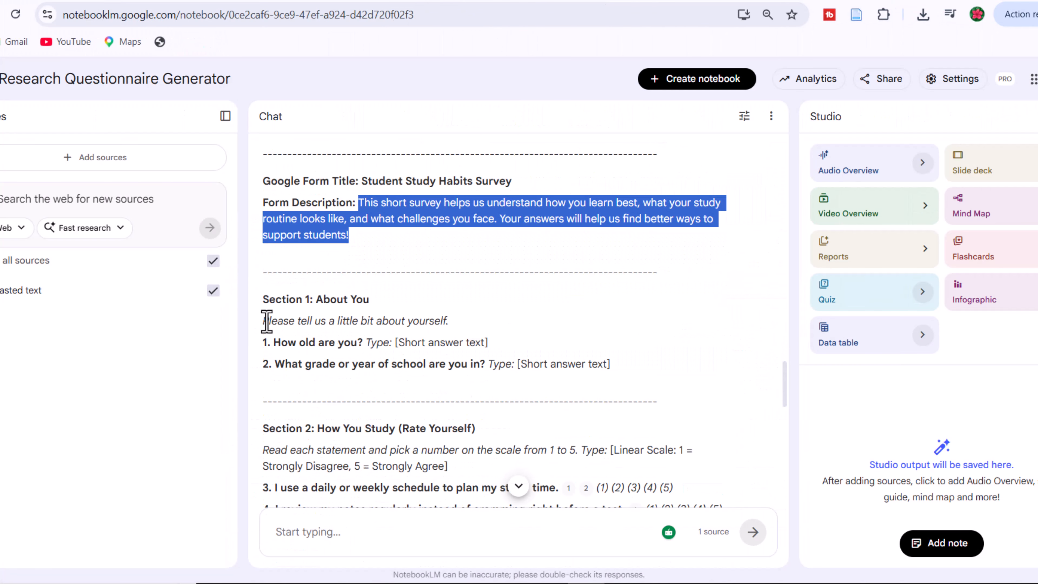
left_click_drag(263, 321, 363, 343)
key("ctrl+c")
left_click(531, 0)
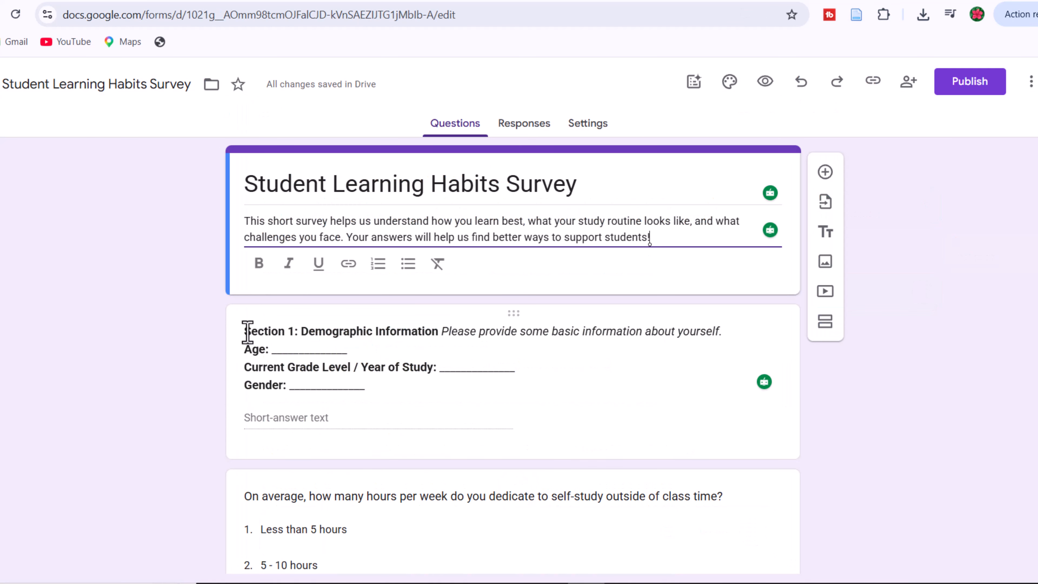
left_click(253, 339)
key("BackSpace")
key("ctrl+v")
left_click(695, 317)
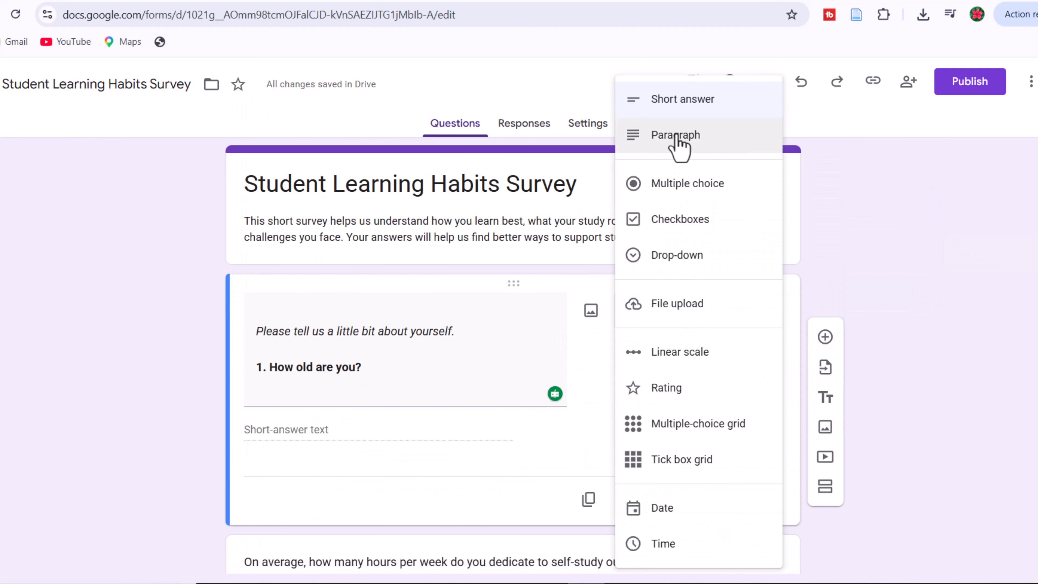
left_click(683, 100)
Add a second form question and paste "What grade or year of school are you in?" from the NotebookLM survey into it
left_click(350, 404)
left_click(296, 468)
left_click(825, 337)
key("ctrl+Tab")
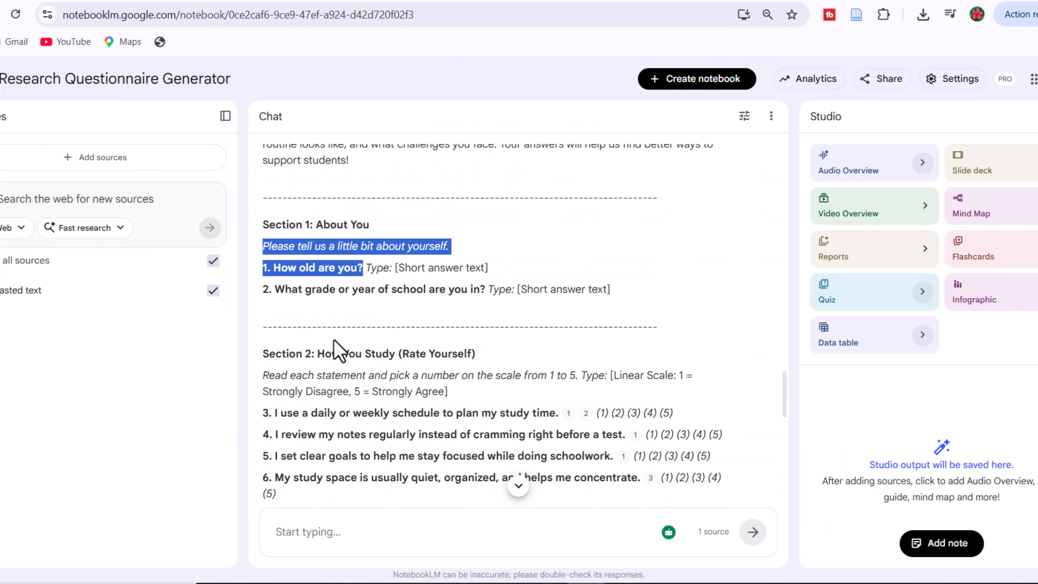
left_click_drag(274, 289, 487, 291)
key("ctrl+c")
key("ctrl+Tab")
key("ctrl+v")
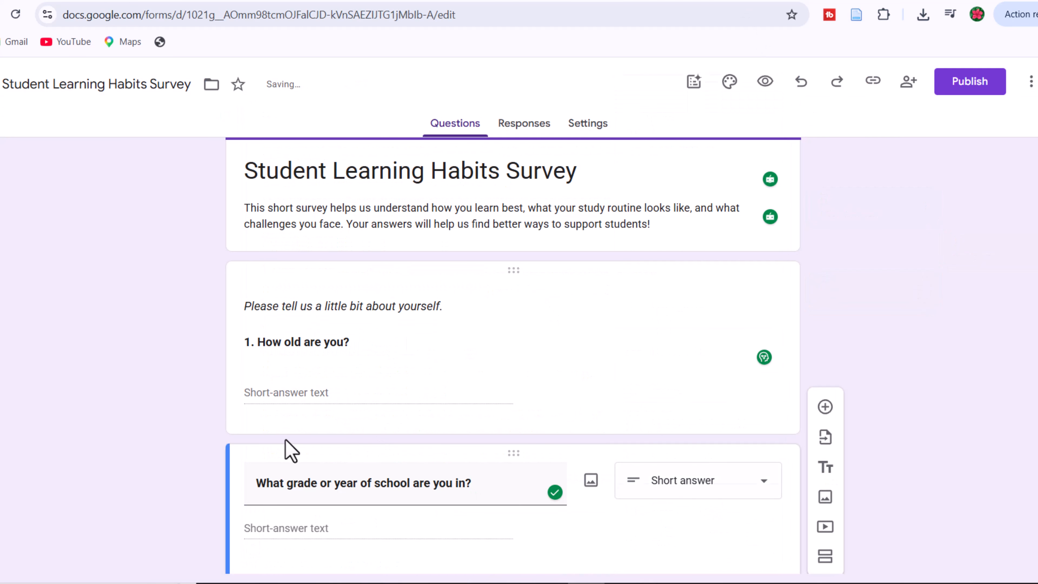
Copy the Section 2 rating instructions with statement 3 about a daily or weekly schedule and paste them as the third form question
key("ctrl+Tab")
left_click_drag(262, 301, 559, 337)
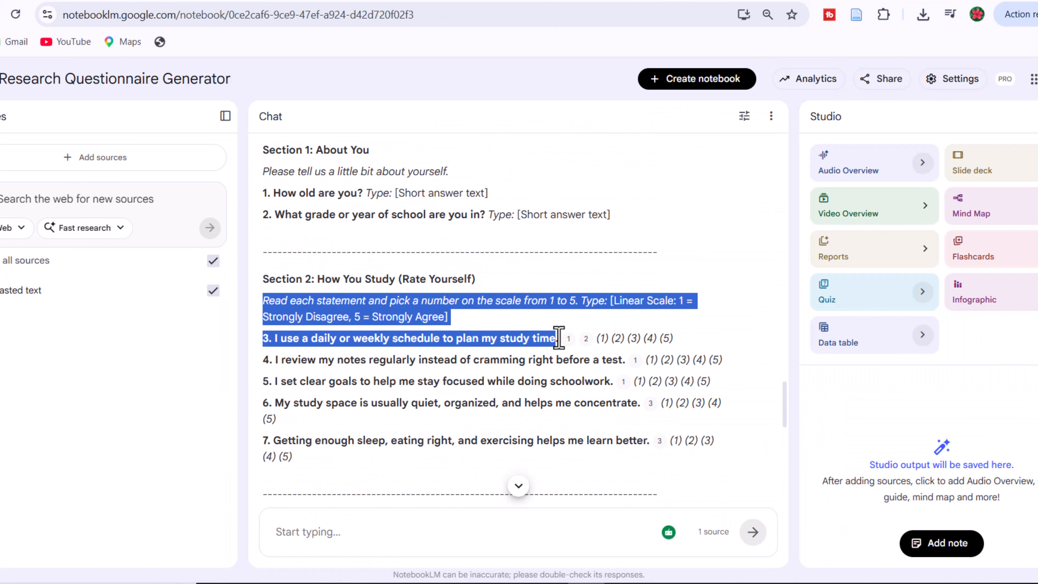
key("ctrl+c")
key("ctrl+Tab")
key("ctrl+v")
Try to make question 3 a Checkboxes question with the (1) to (5) scale copied from NotebookLM as an option
key("ctrl+Tab")
scroll(559, 257, "down", 2)
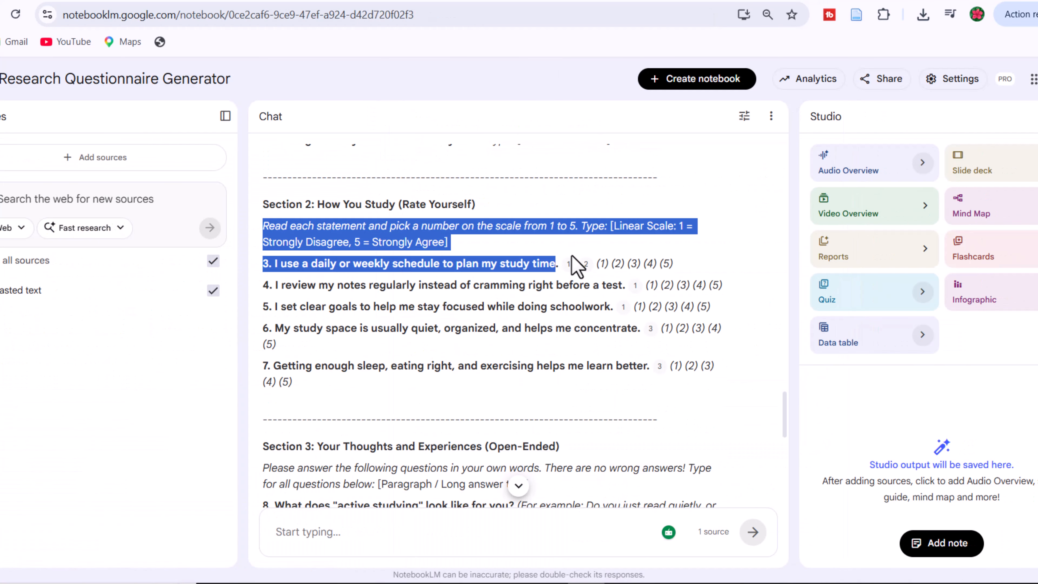
left_click_drag(596, 264, 675, 282)
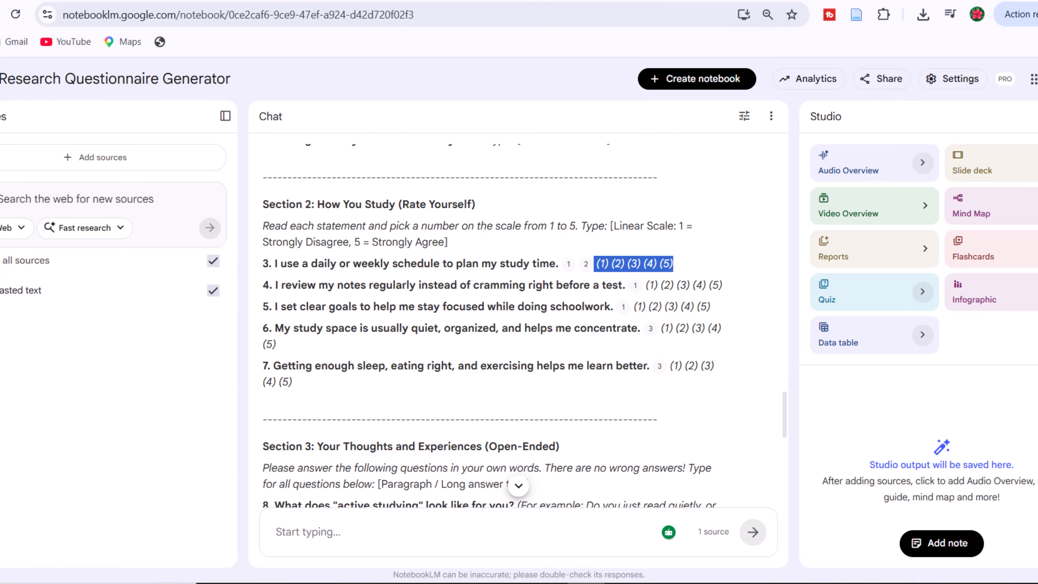
key("ctrl+Tab")
left_click(674, 293)
left_click(686, 226)
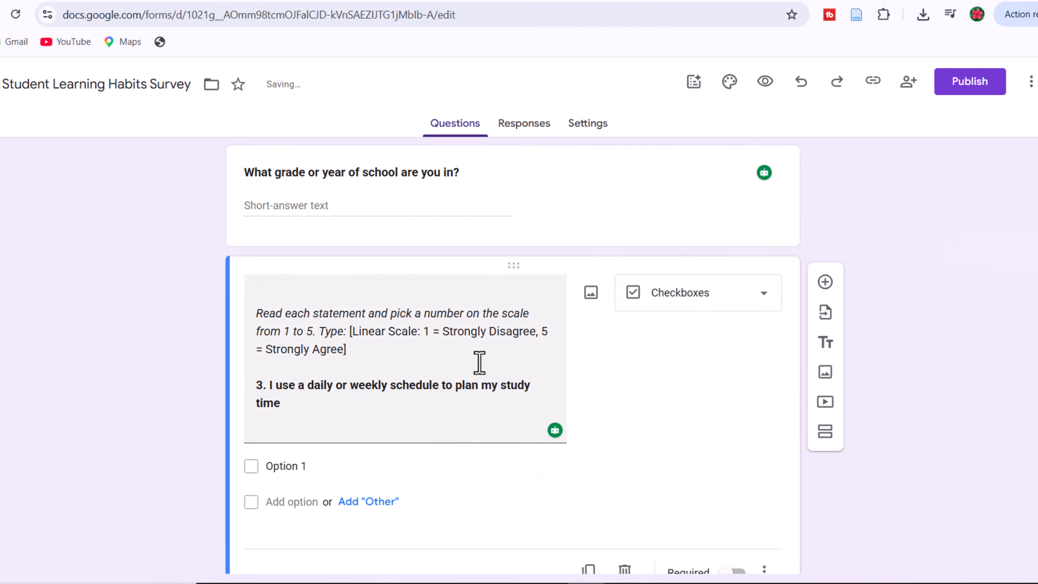
scroll(480, 362, "down", 2)
left_click(295, 390)
key("ctrl+v")
left_click(298, 427)
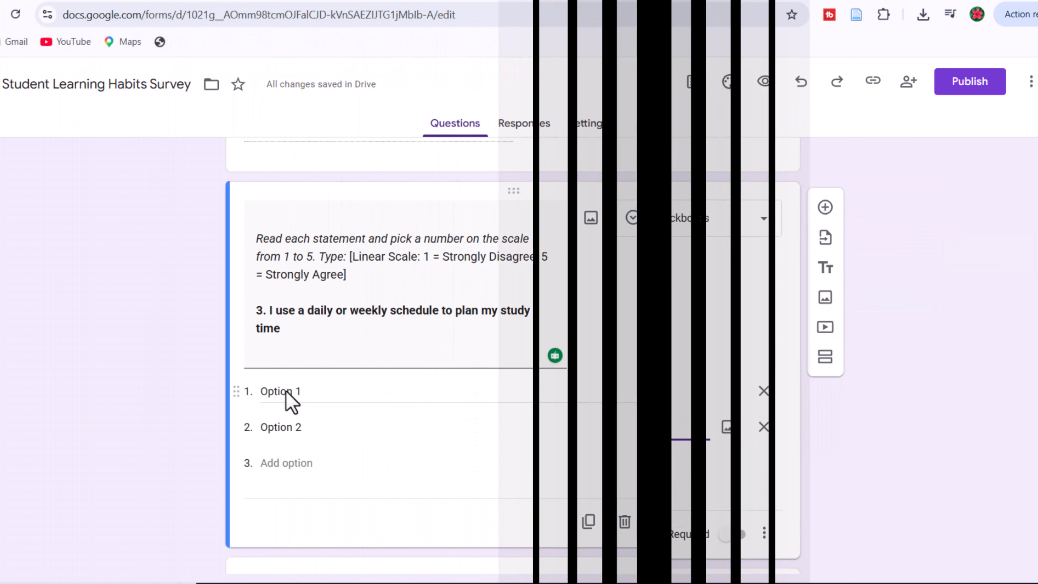
Enter 1, 2 and 3 as the first three drop-down options of question 3 and add a fourth and fifth option
left_click(288, 391)
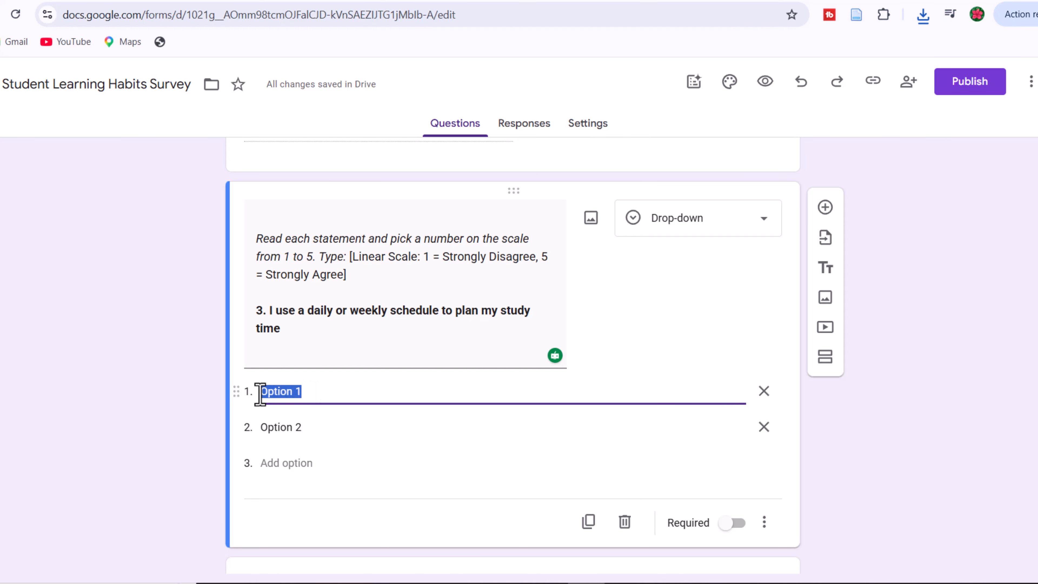
type("1")
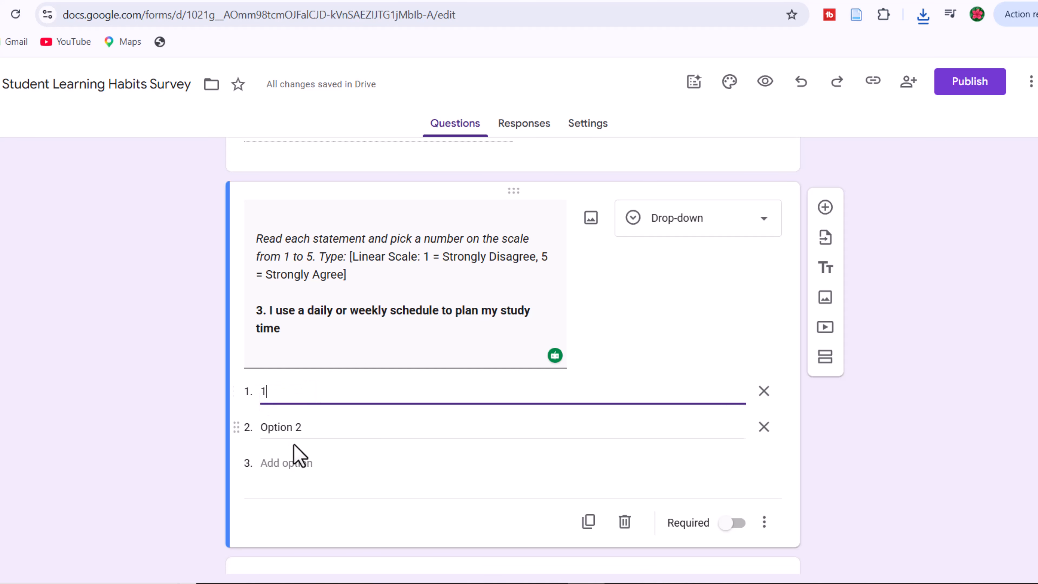
left_click(293, 427)
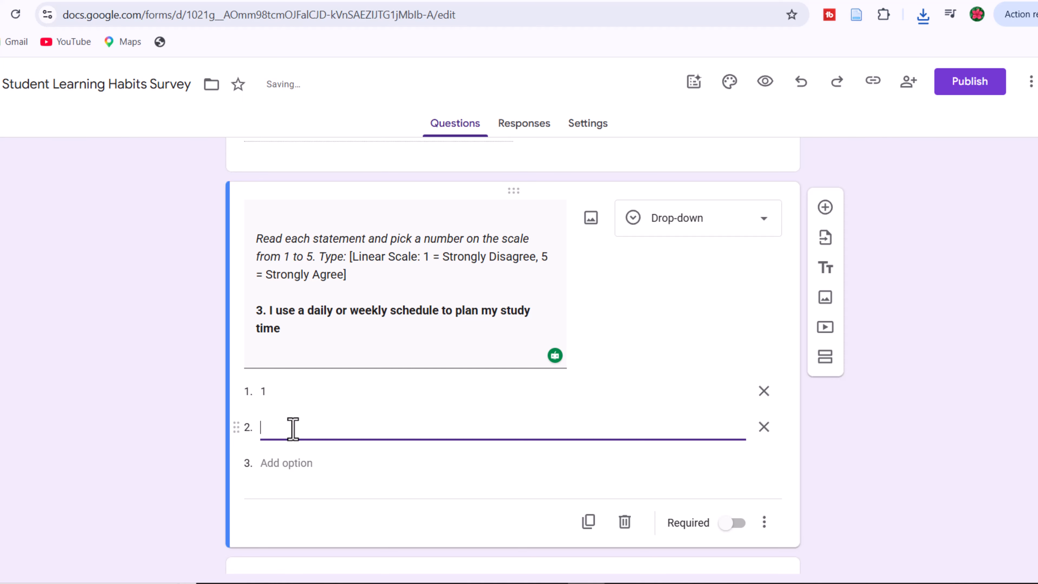
type("2")
left_click(296, 464)
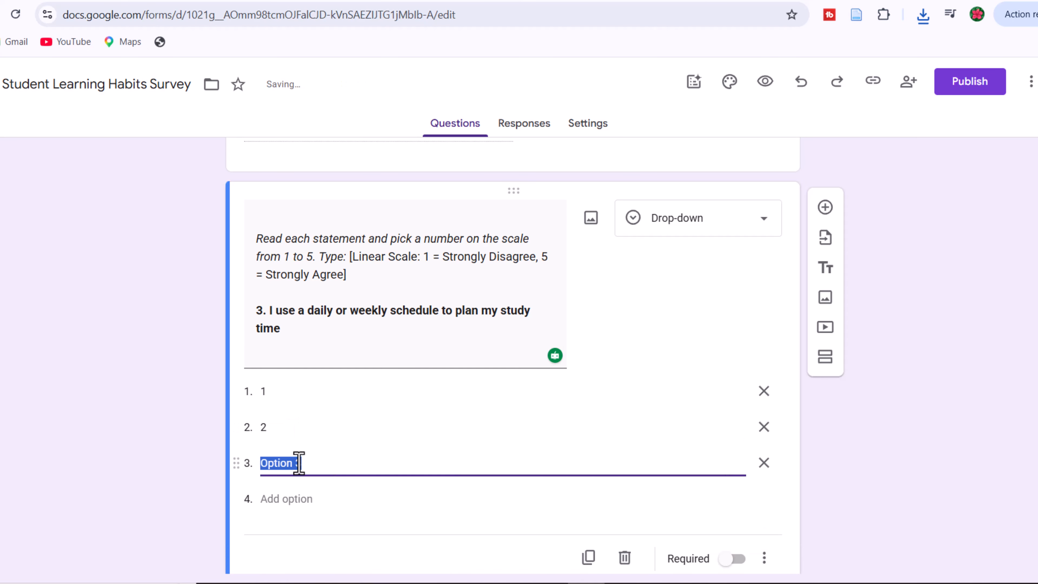
left_click(295, 499)
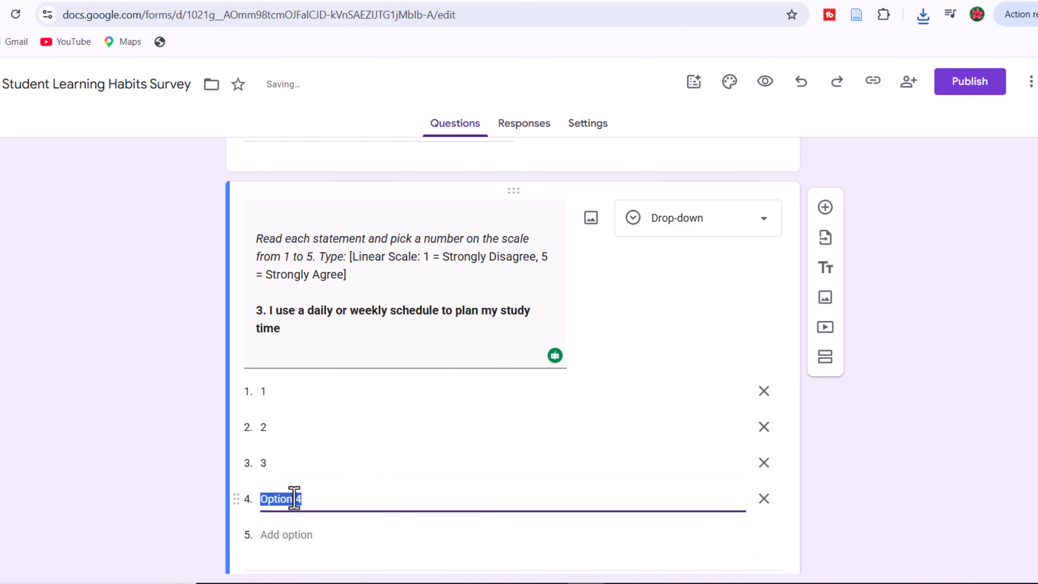
left_click(304, 536)
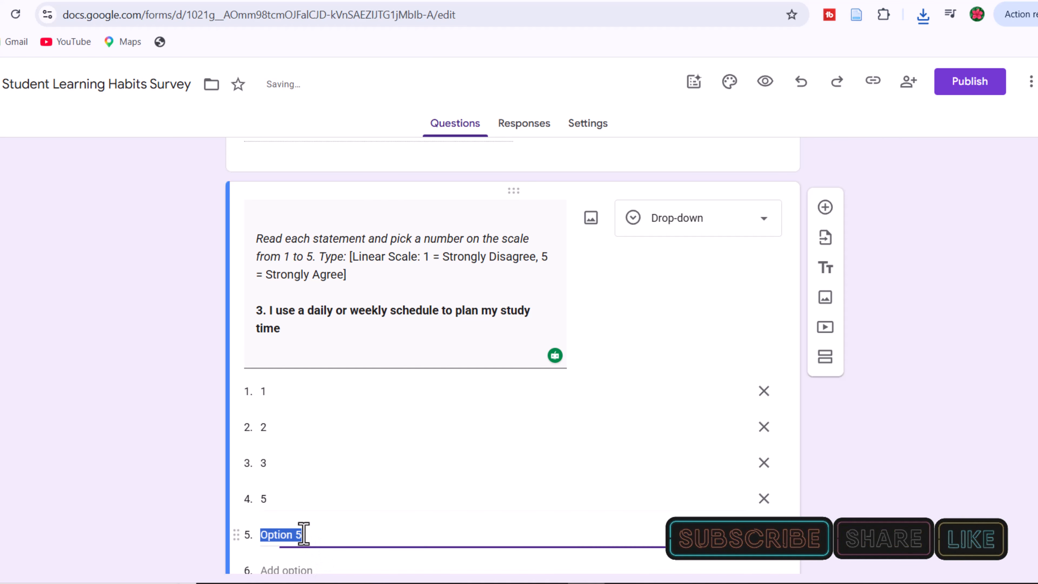
Correct the fourth drop-down option of question 3 to 4 and set the fifth option to 5
left_click(283, 502)
key("BackSpace")
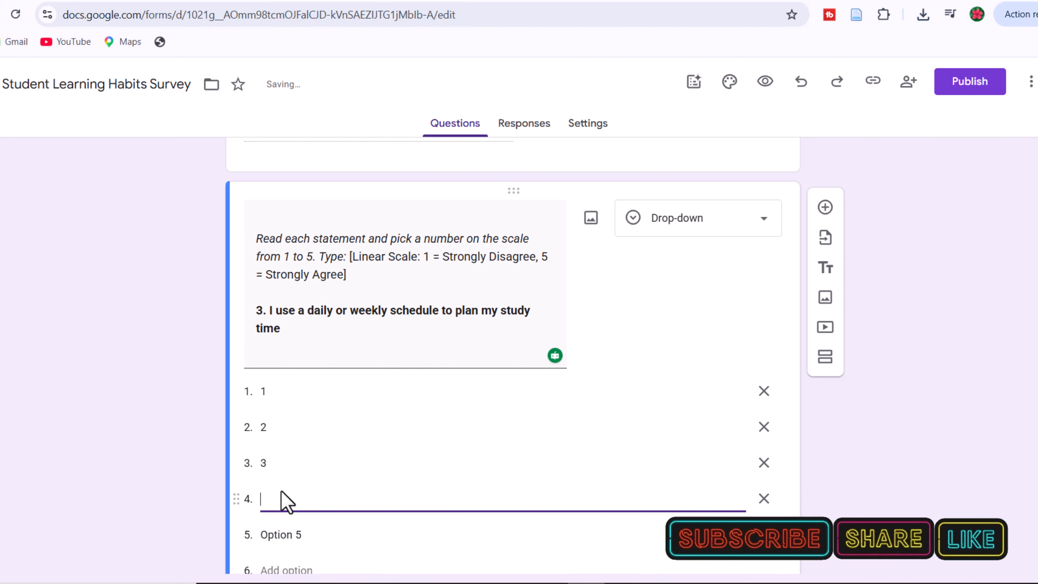
type("4")
left_click(291, 535)
key("BackSpace")
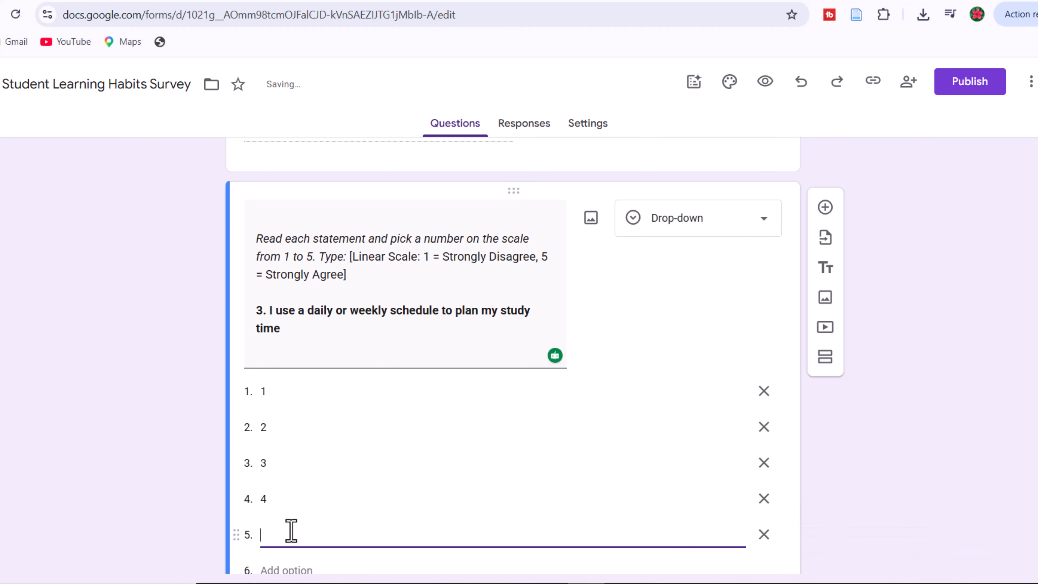
key("Return")
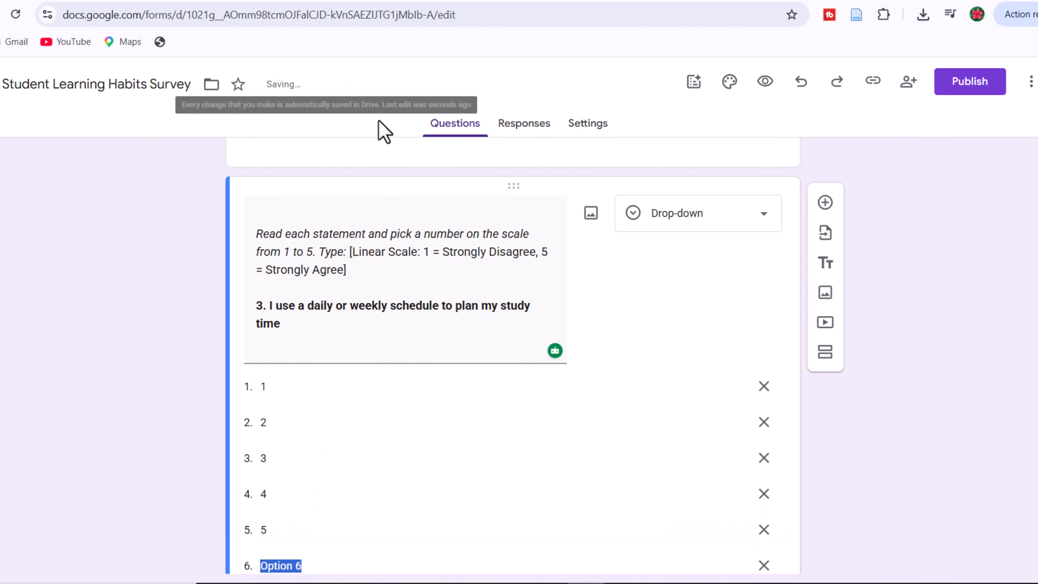
Add a question below question 3 with the text "I review my notes regularly instead of cramming right before a test"
scroll(613, 156, "down", 3)
left_click(825, 172)
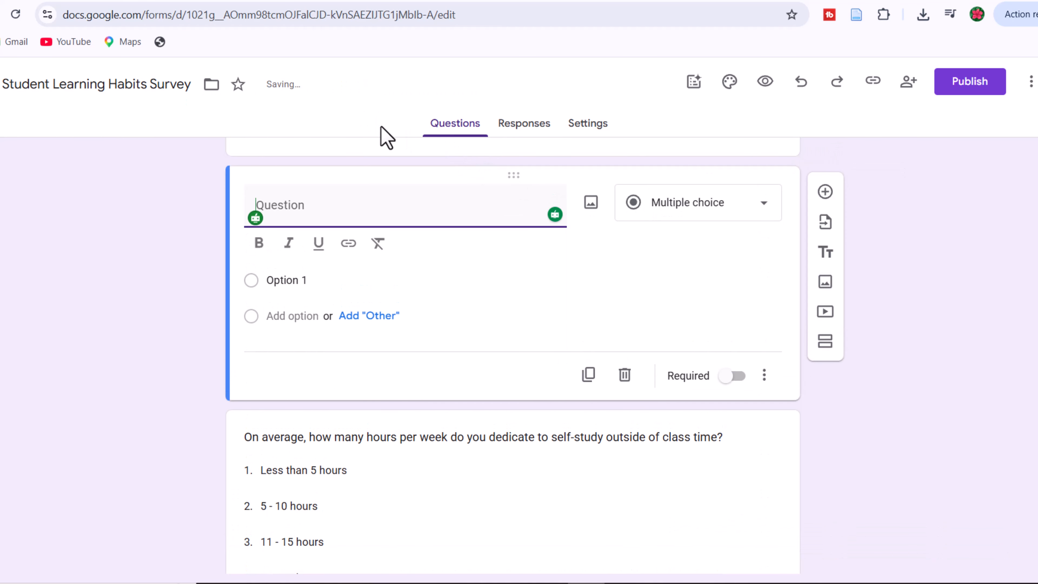
left_click(365, 176)
left_click(339, 210)
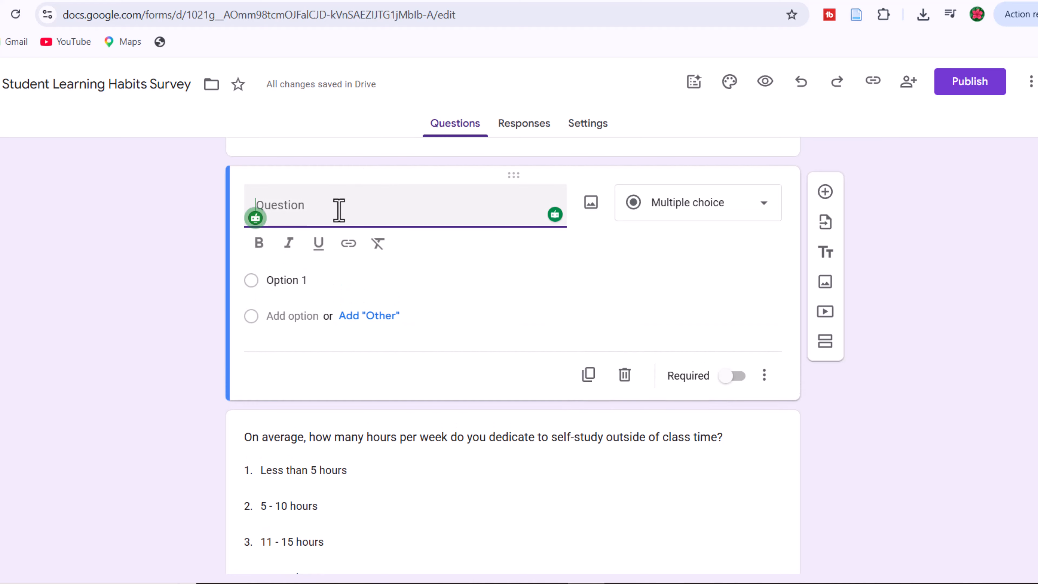
key("ctrl+v")
Review the whole form from the title and description to the final question about the biggest study habit challenge
scroll(391, 133, "up", 10)
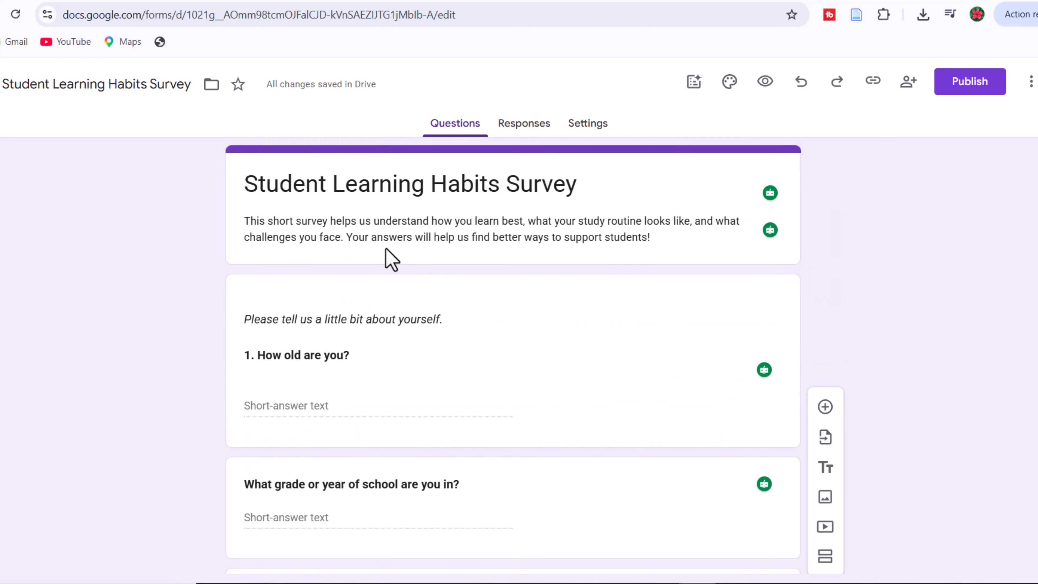
scroll(391, 259, "down", 3)
scroll(394, 260, "down", 12)
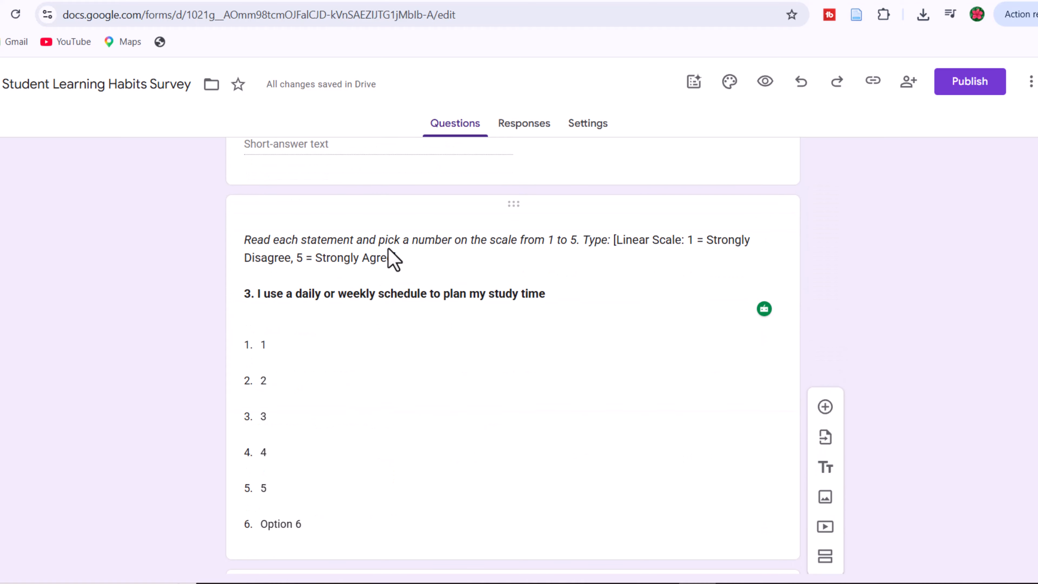
scroll(394, 260, "down", 9)
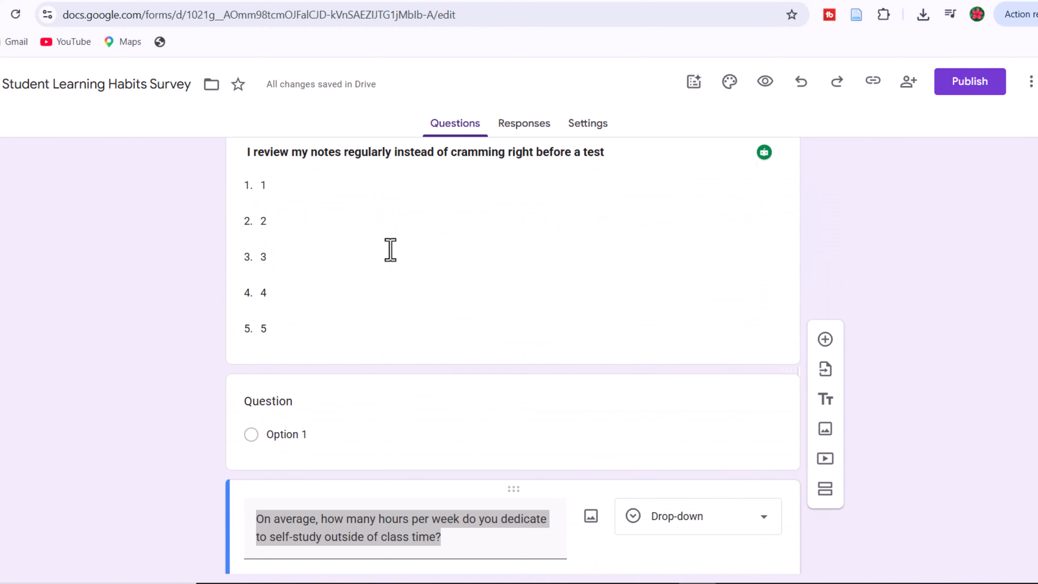
scroll(390, 250, "down", 8)
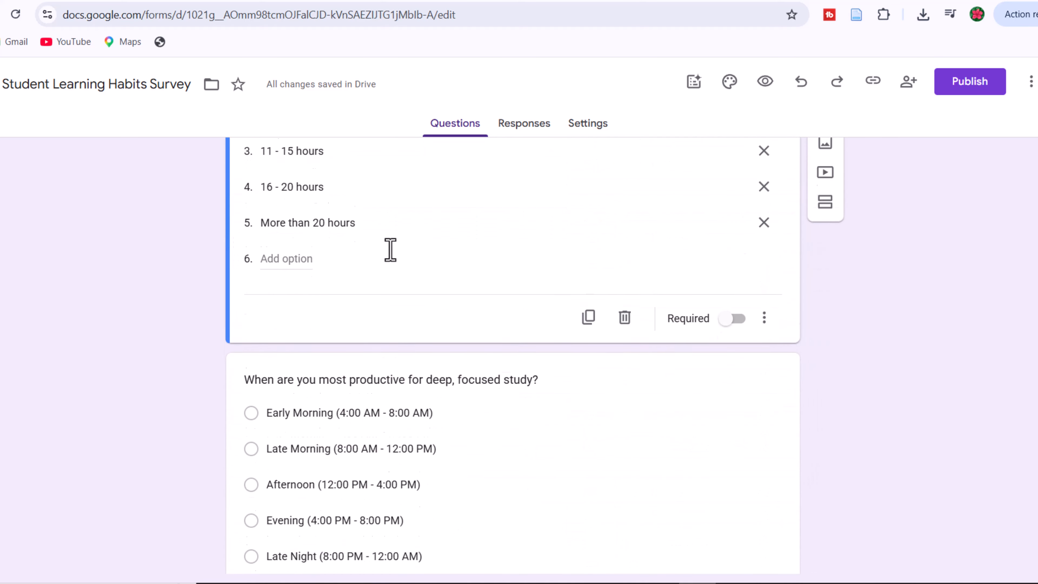
scroll(394, 260, "down", 8)
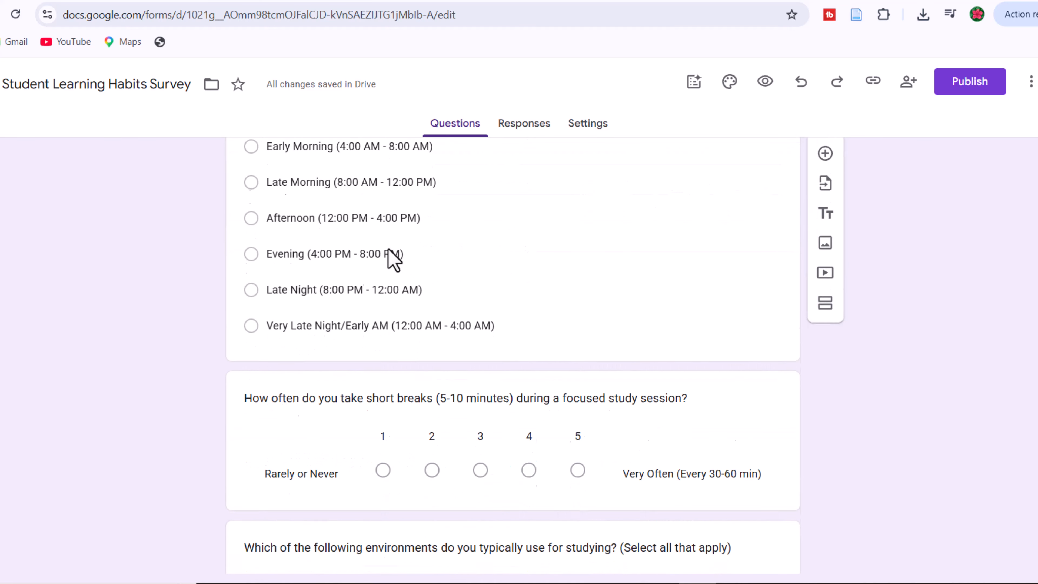
scroll(394, 259, "down", 3)
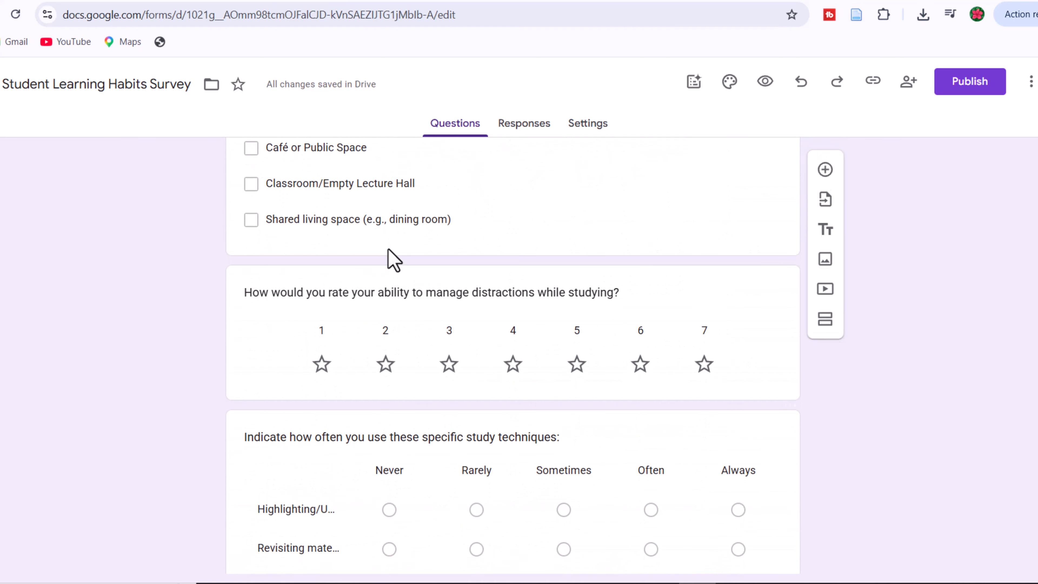
scroll(393, 260, "down", 12)
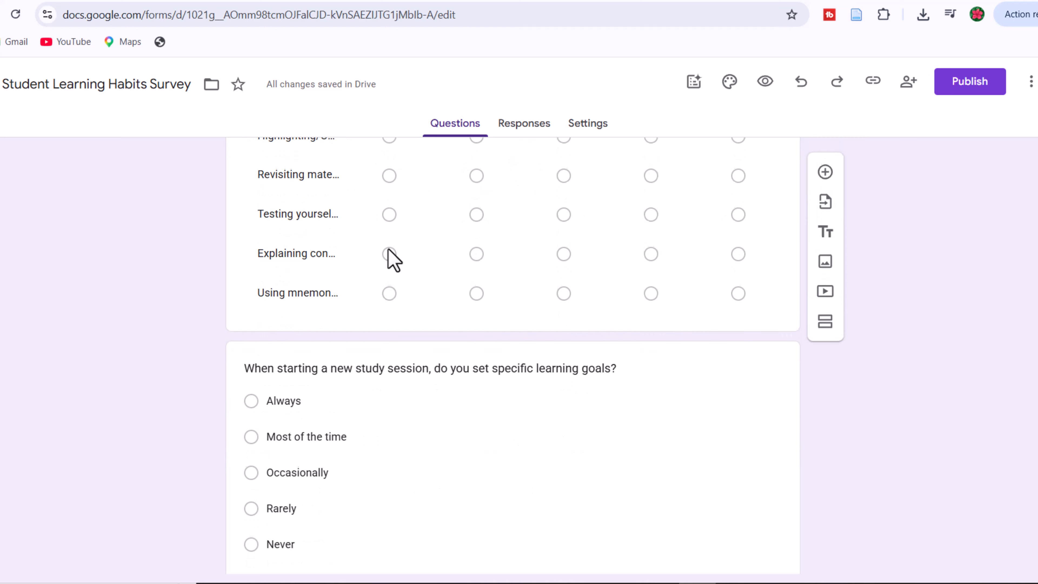
scroll(393, 260, "down", 2)
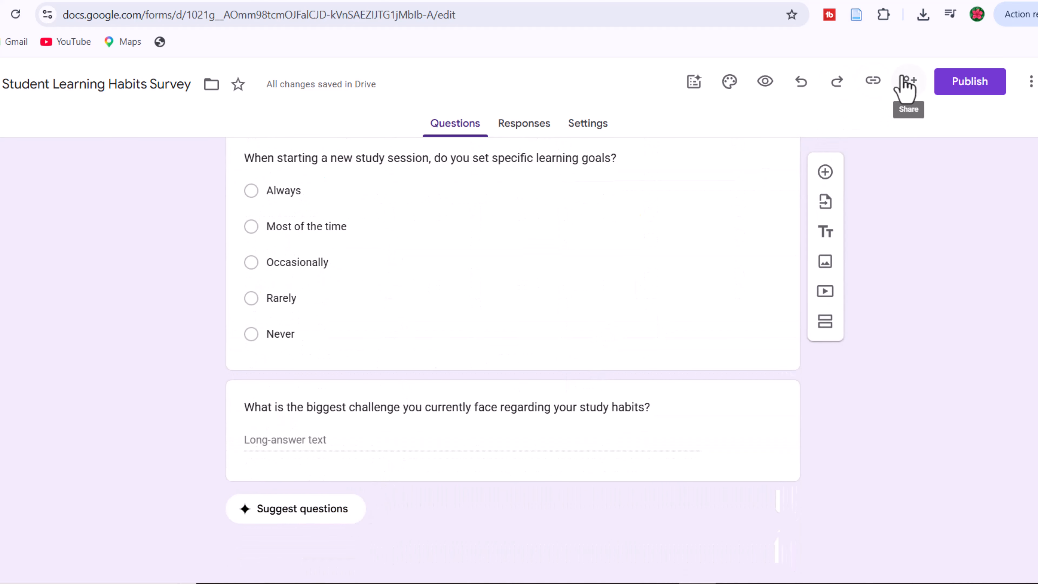
Publish the form to anyone with the link
left_click(903, 86)
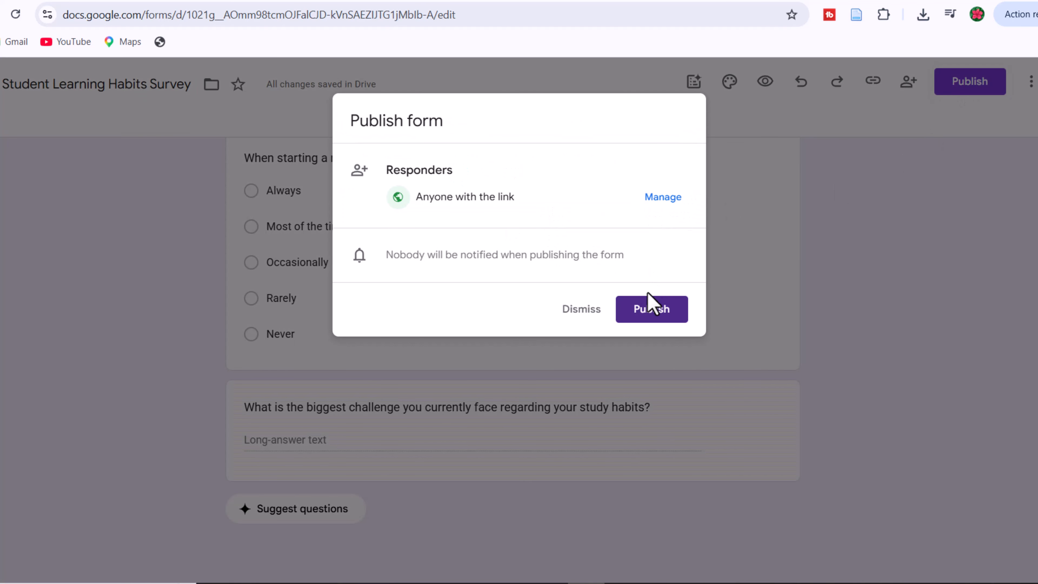
left_click(652, 311)
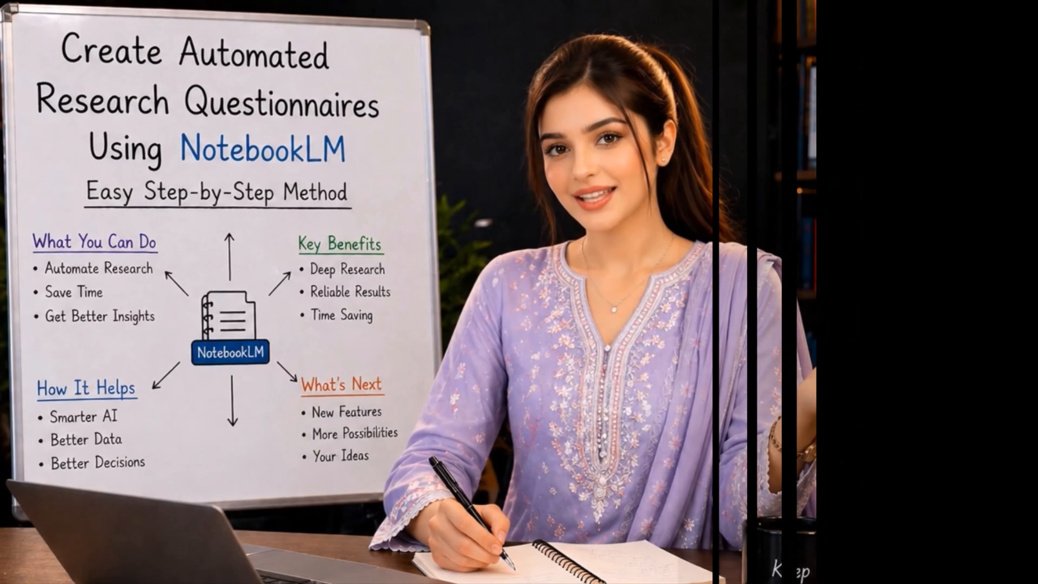